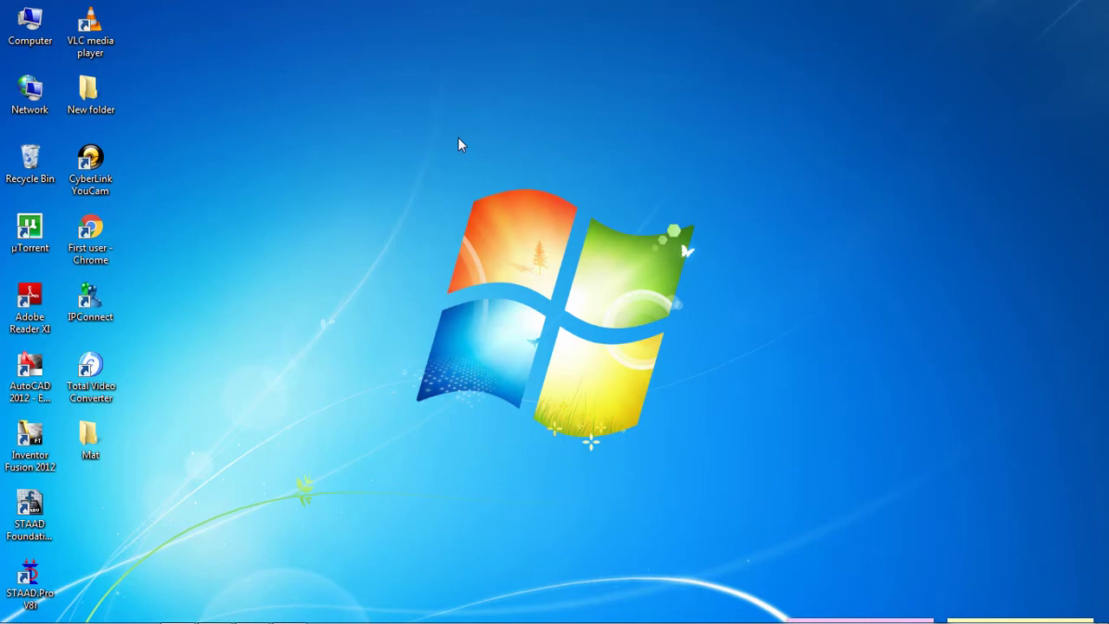
Restore the STAAD Foundation Advanced window showing the analyzed Structure1_foundation mat job.
mouse_move(357, 620)
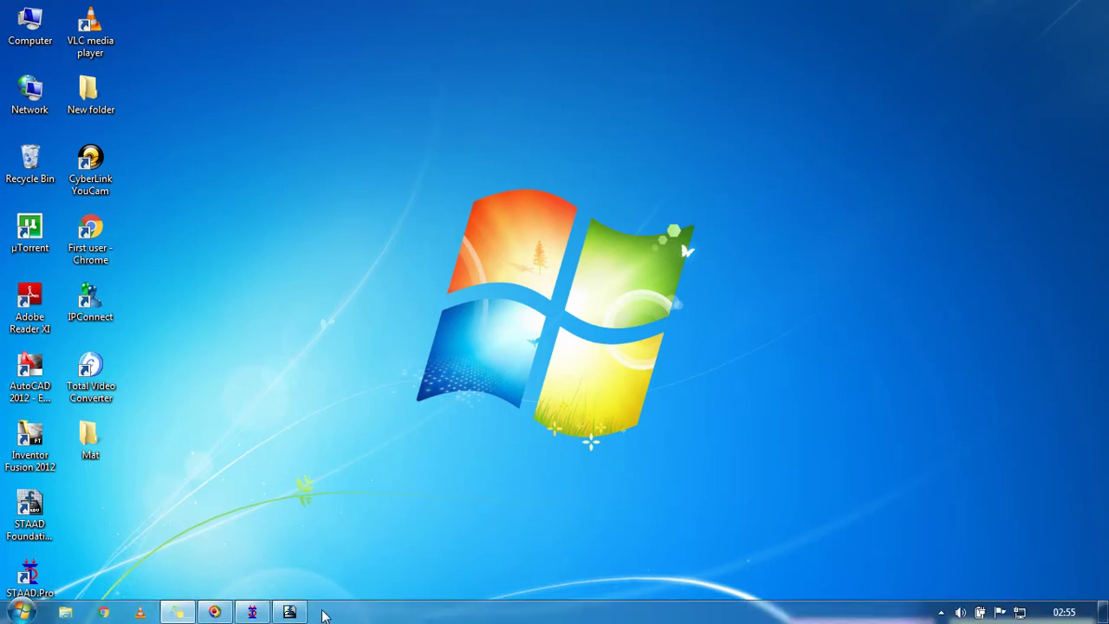
click(299, 611)
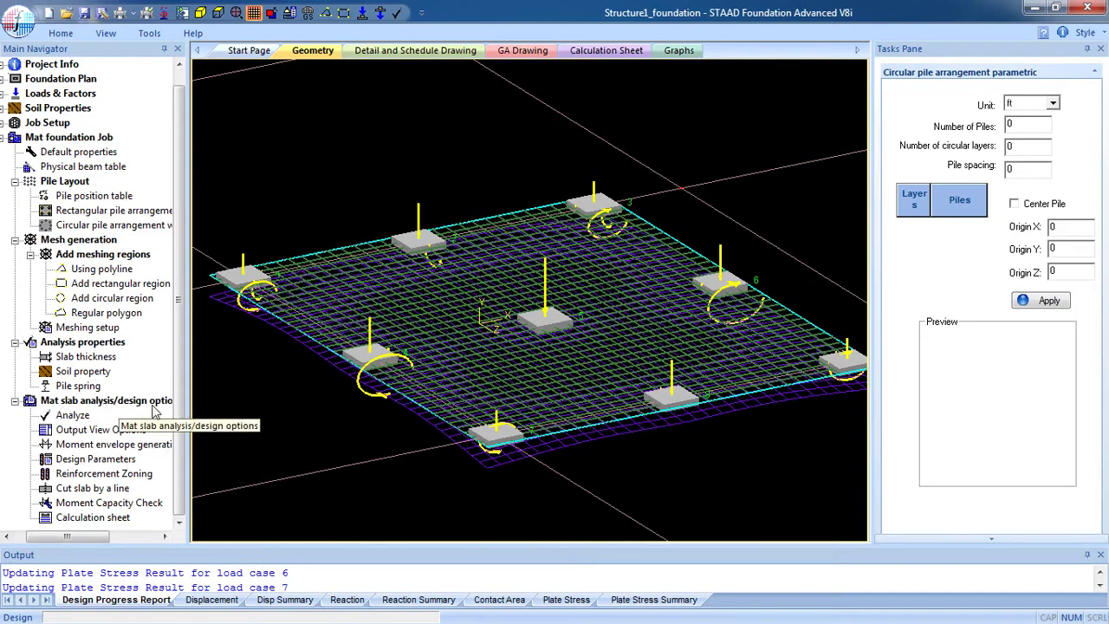
Display plate stresses as a Global MZ contour, plotted on the deflected slab shape.
click(115, 432)
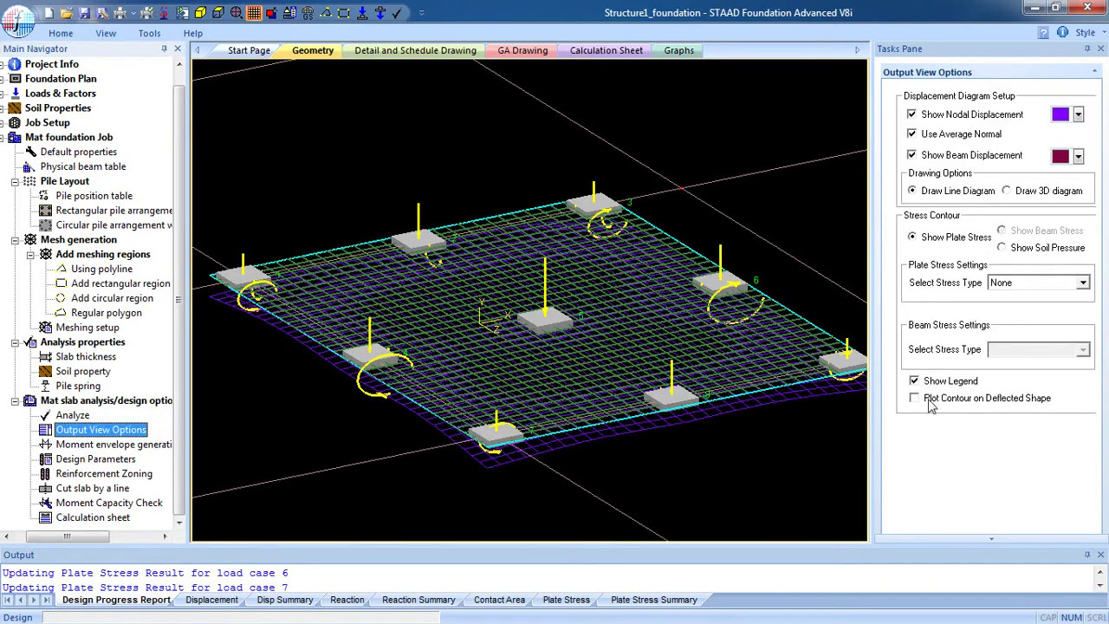
click(962, 244)
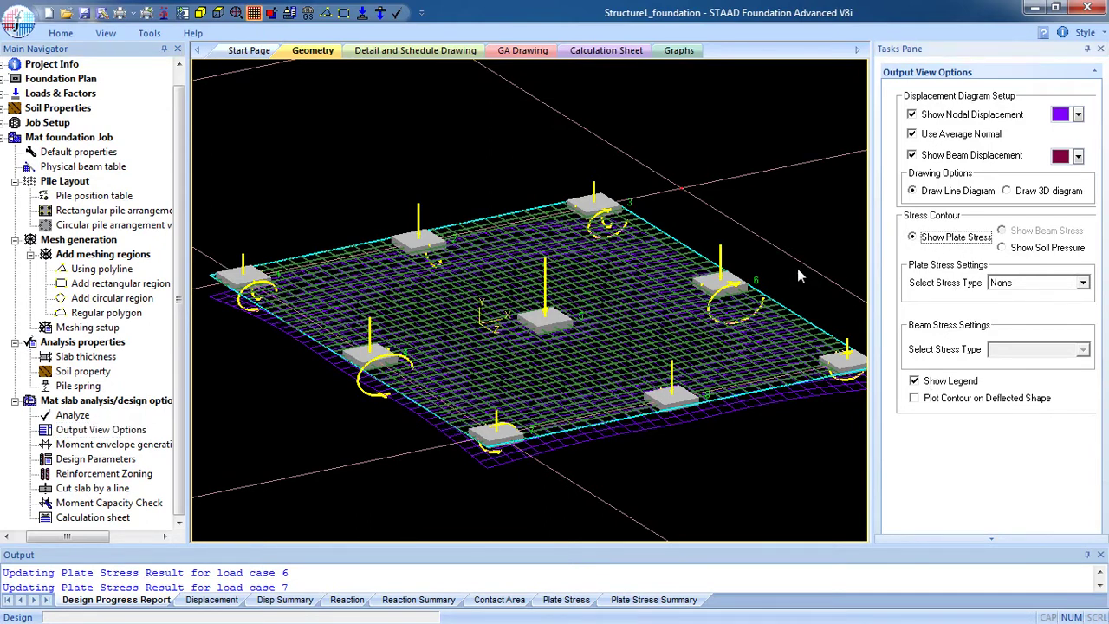
click(1033, 283)
click(1045, 470)
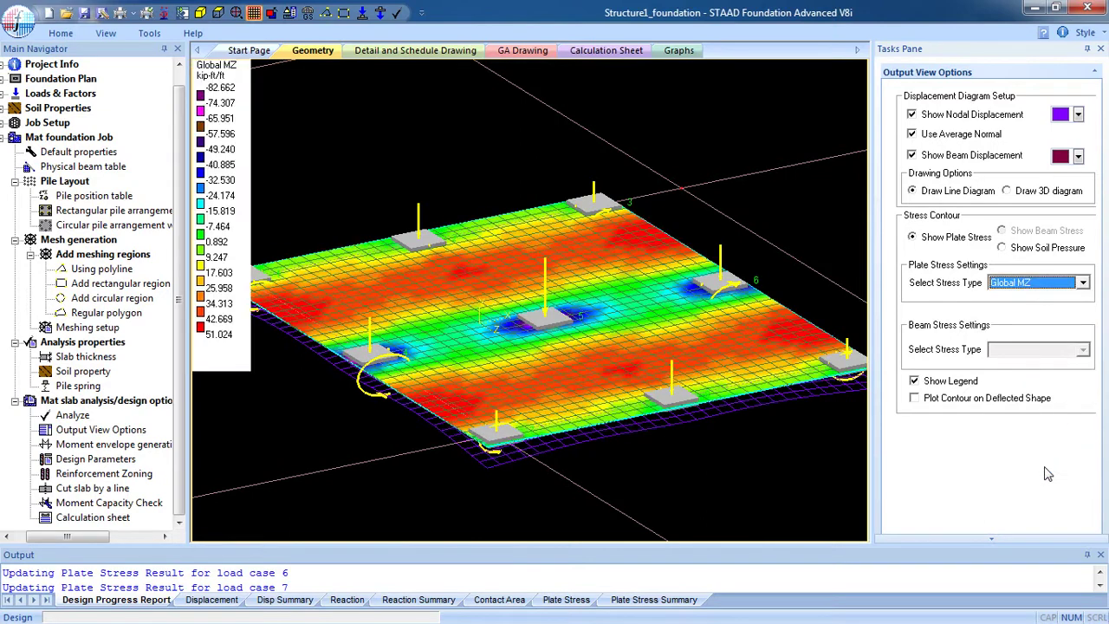
middle_drag(824, 393, 792, 390)
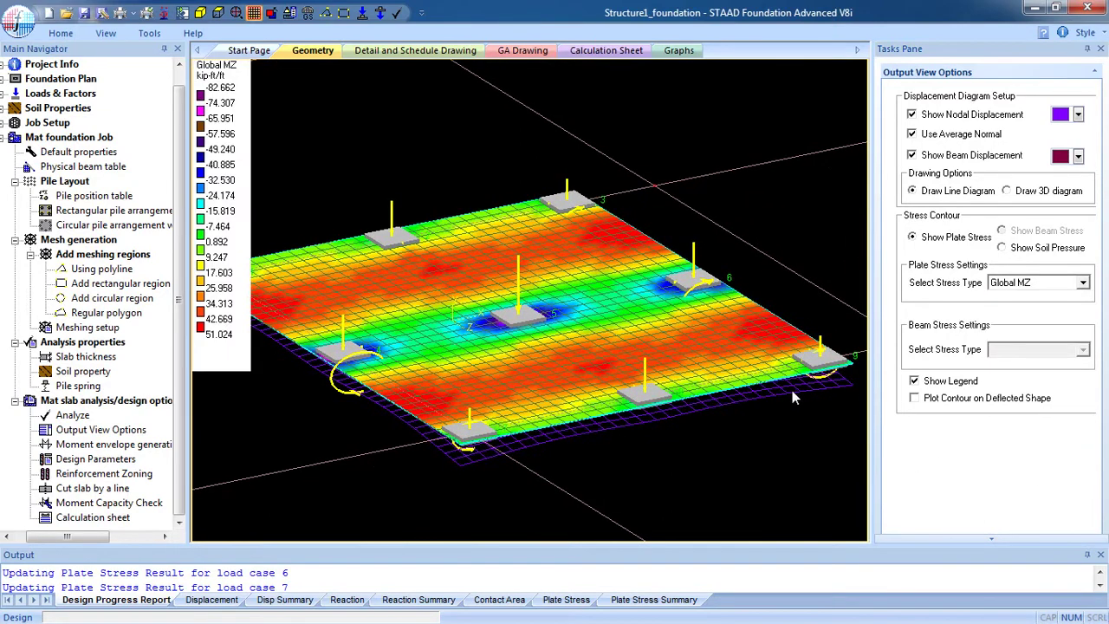
click(915, 401)
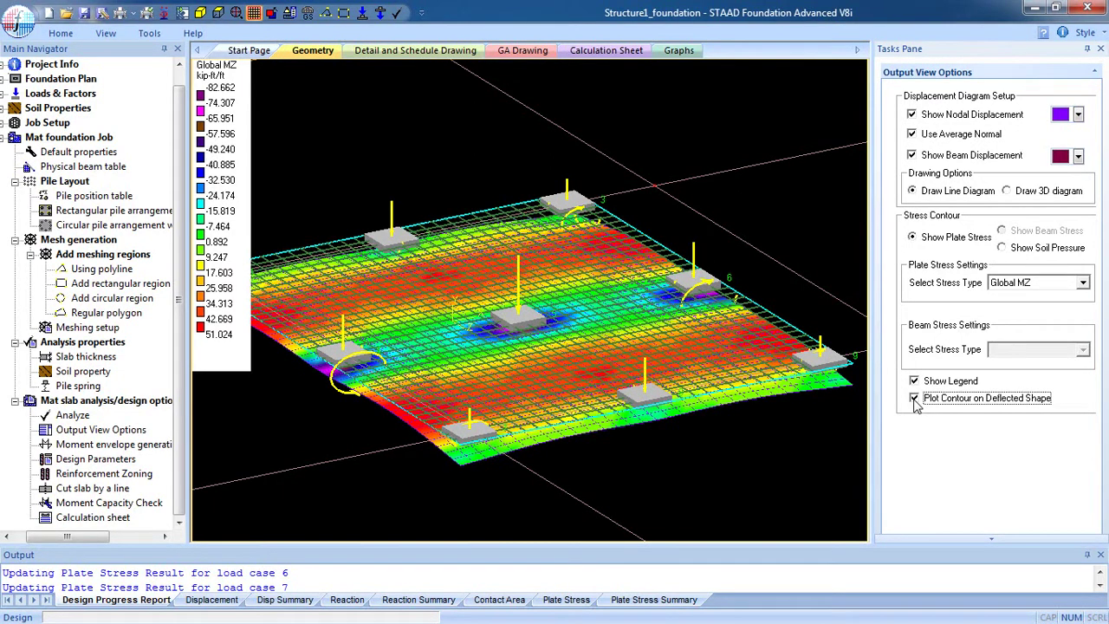
Switch to the base soil pressure contour (1.403–5.150 kip/ft2) and list the Loads & Factors load cases.
click(1003, 248)
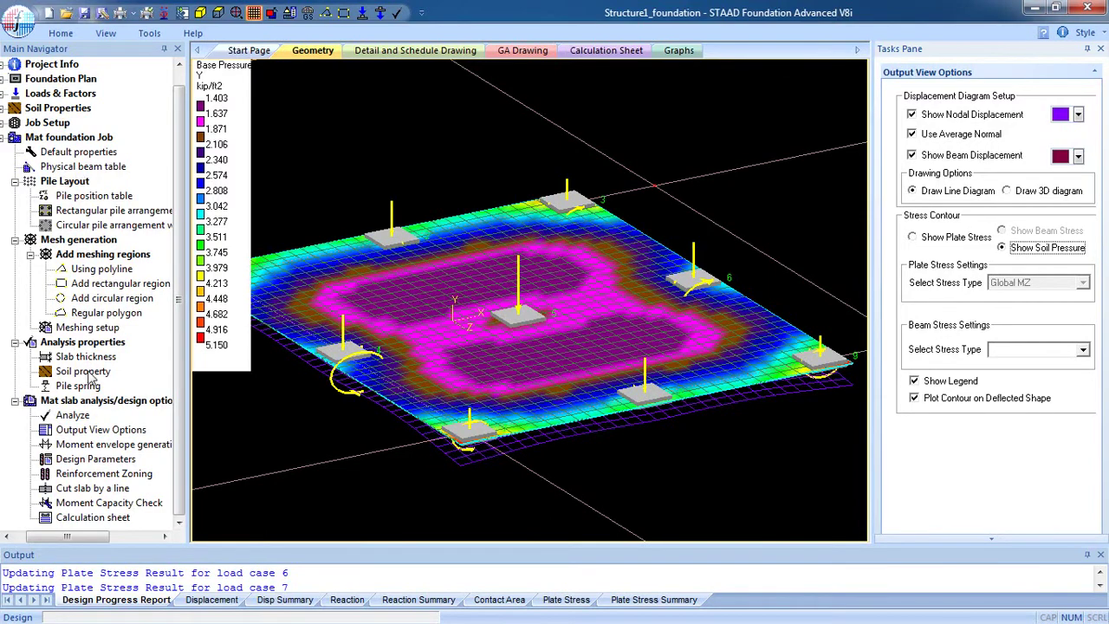
drag(93, 539, 80, 539)
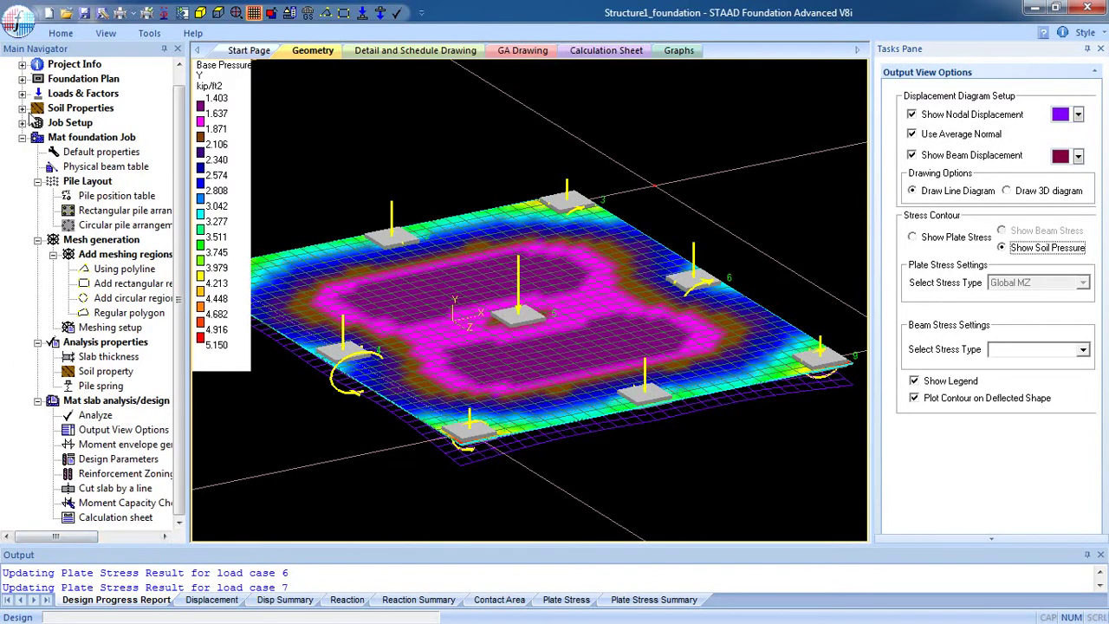
click(24, 95)
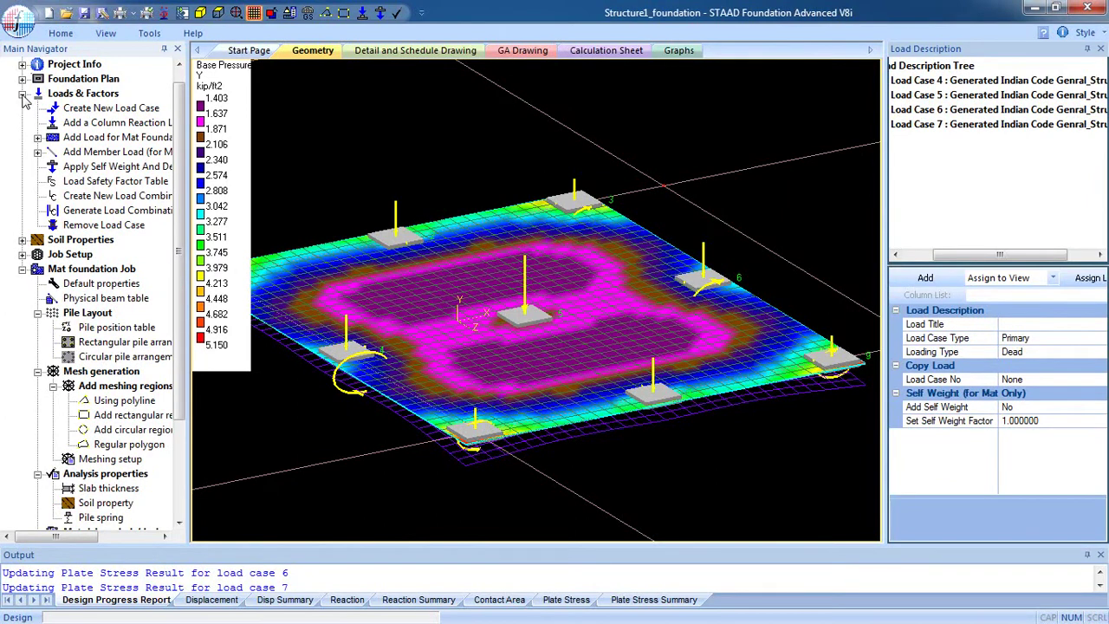
Collapse Loads & Factors and expand the Soil Properties and Project Info sections.
click(23, 94)
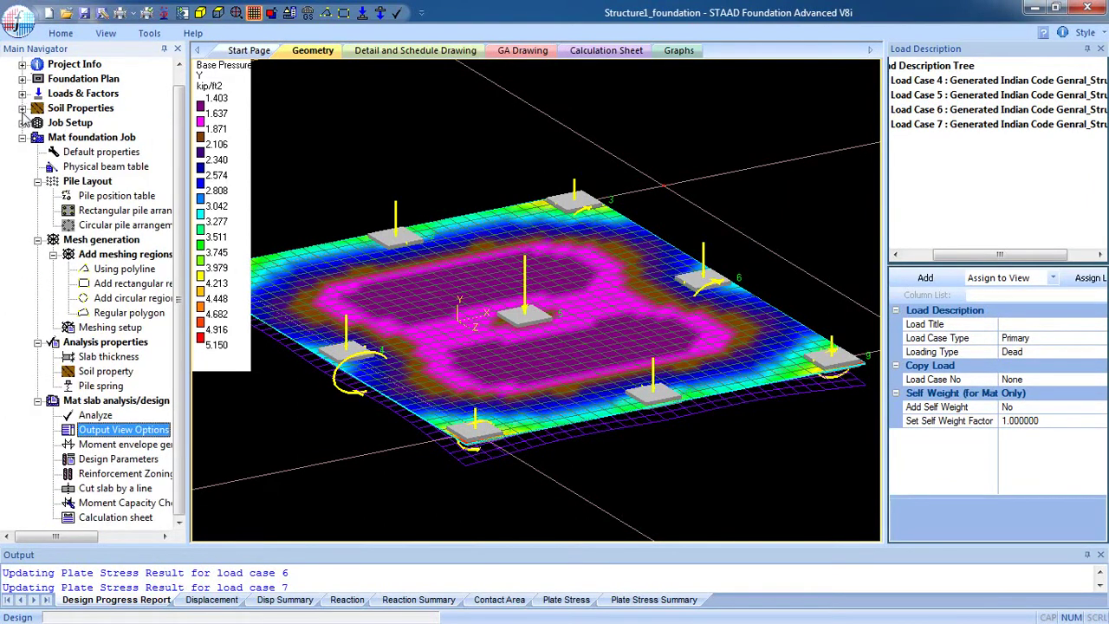
click(22, 108)
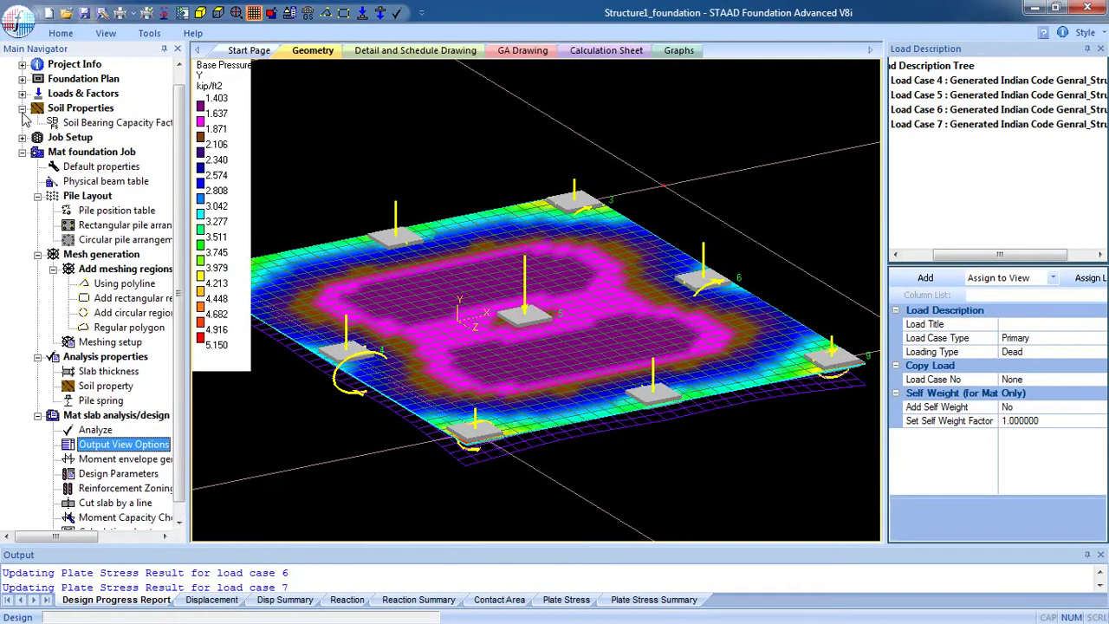
click(22, 65)
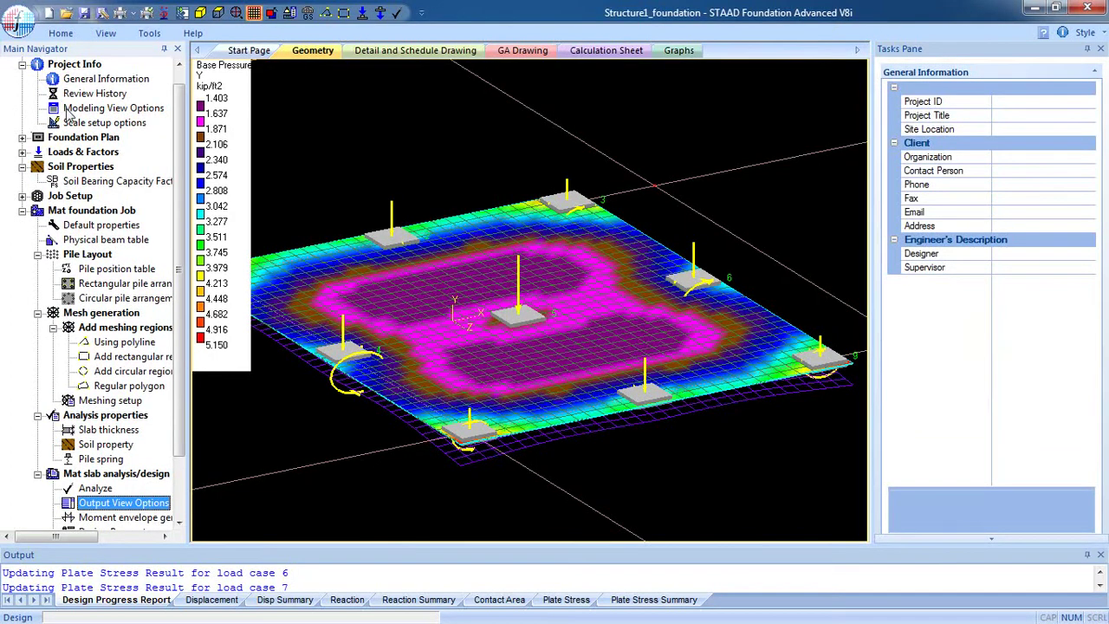
Hide the supports, plate mesh lines and slab boundaries, keeping the piles displayed.
click(104, 108)
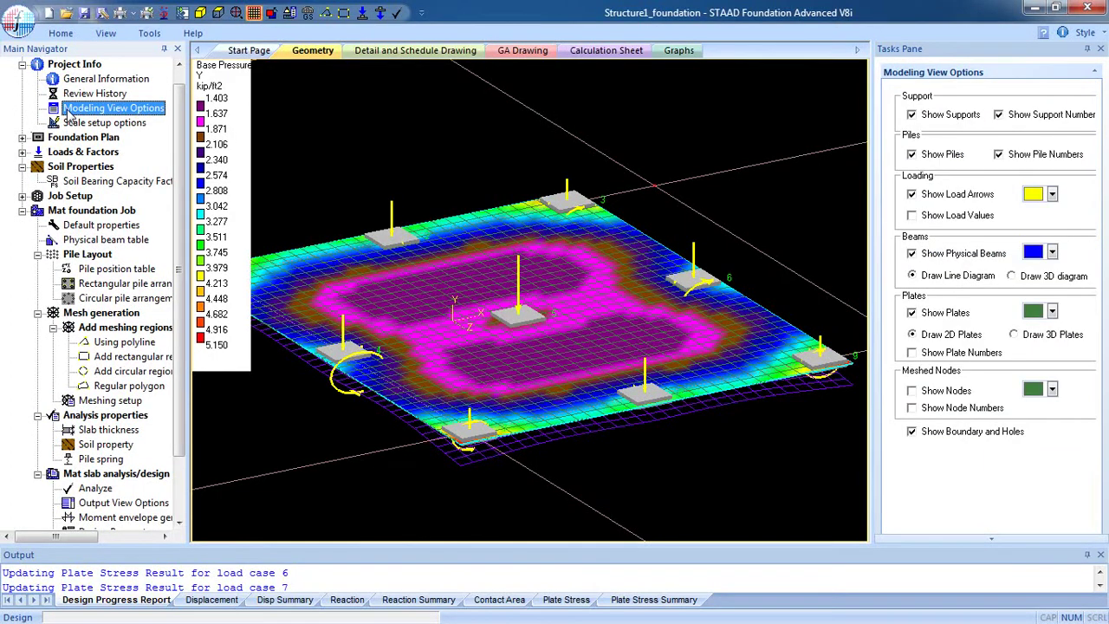
click(913, 115)
click(911, 154)
click(912, 155)
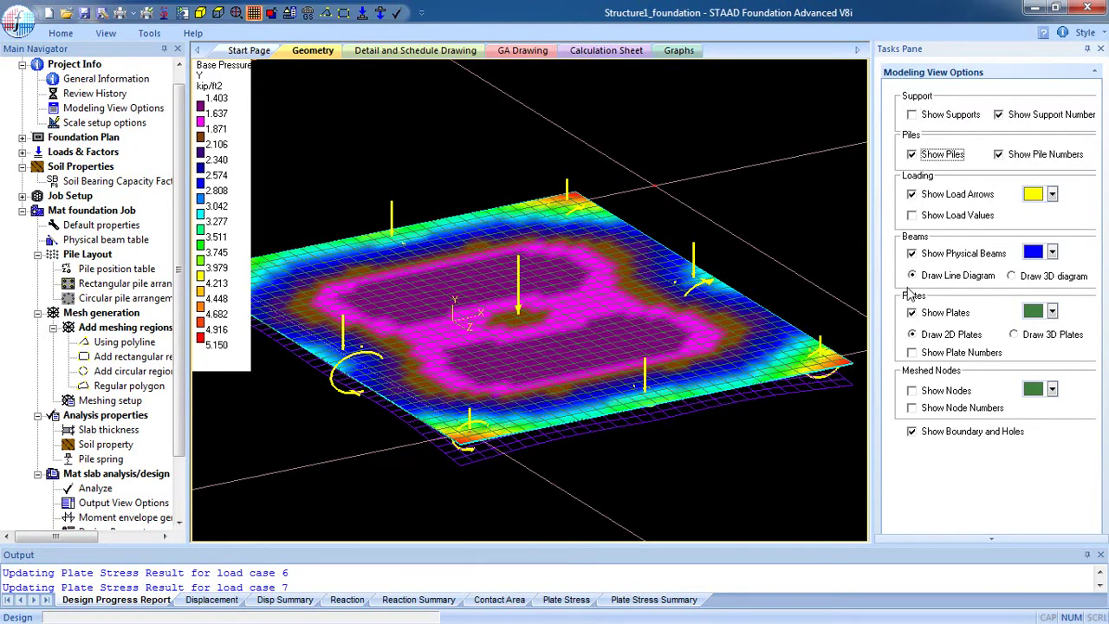
click(912, 314)
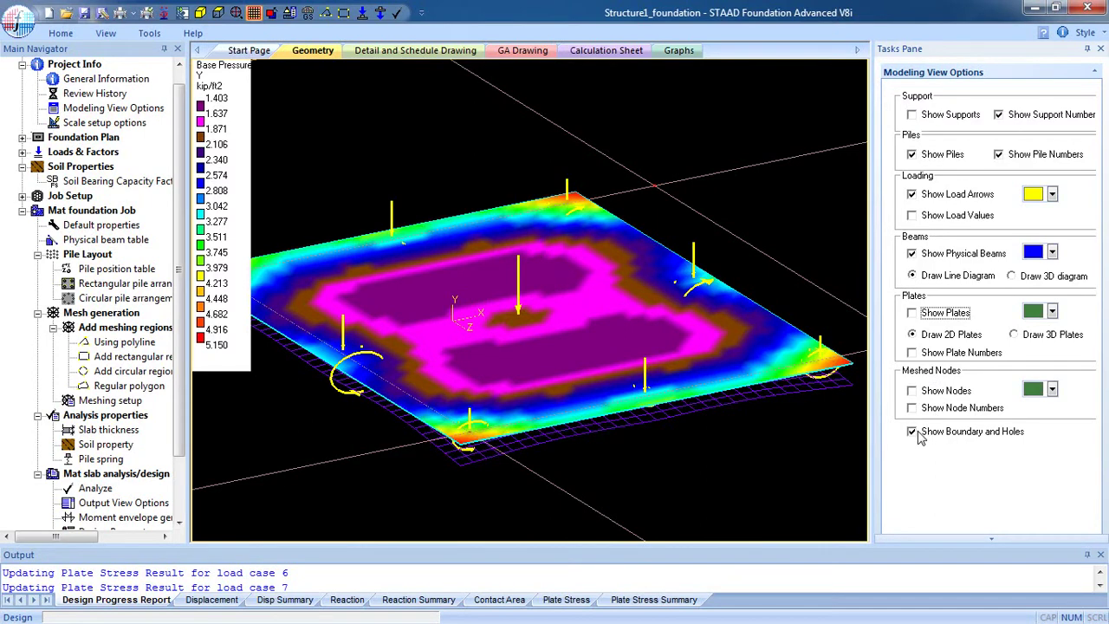
click(911, 432)
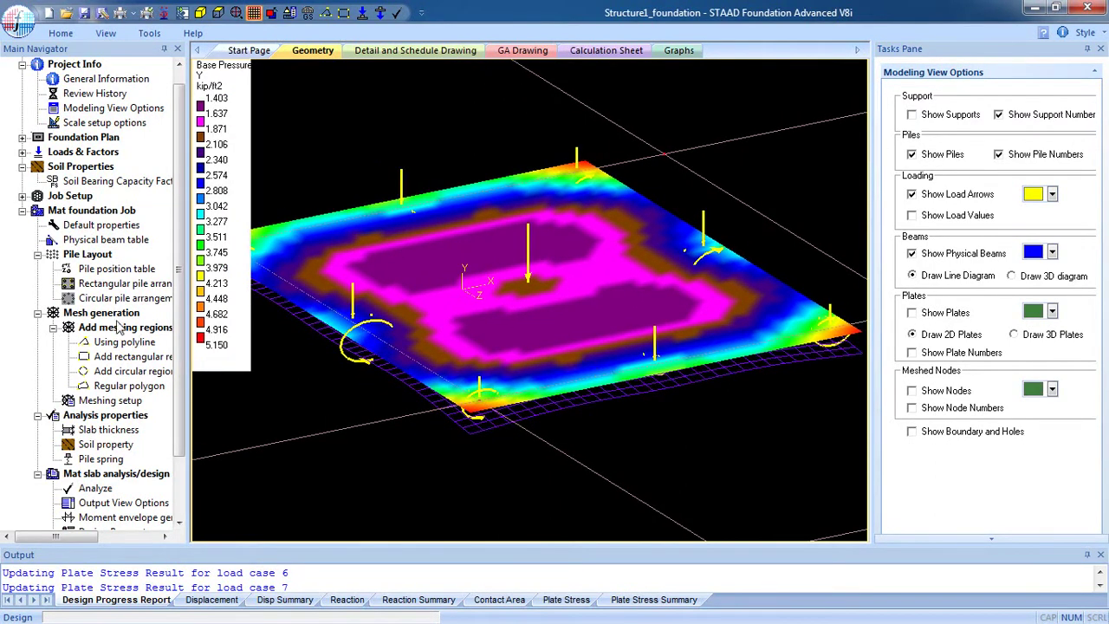
Reopen the output view options, toggle deflected-shape plotting and choose the Global MZ stress type.
click(118, 503)
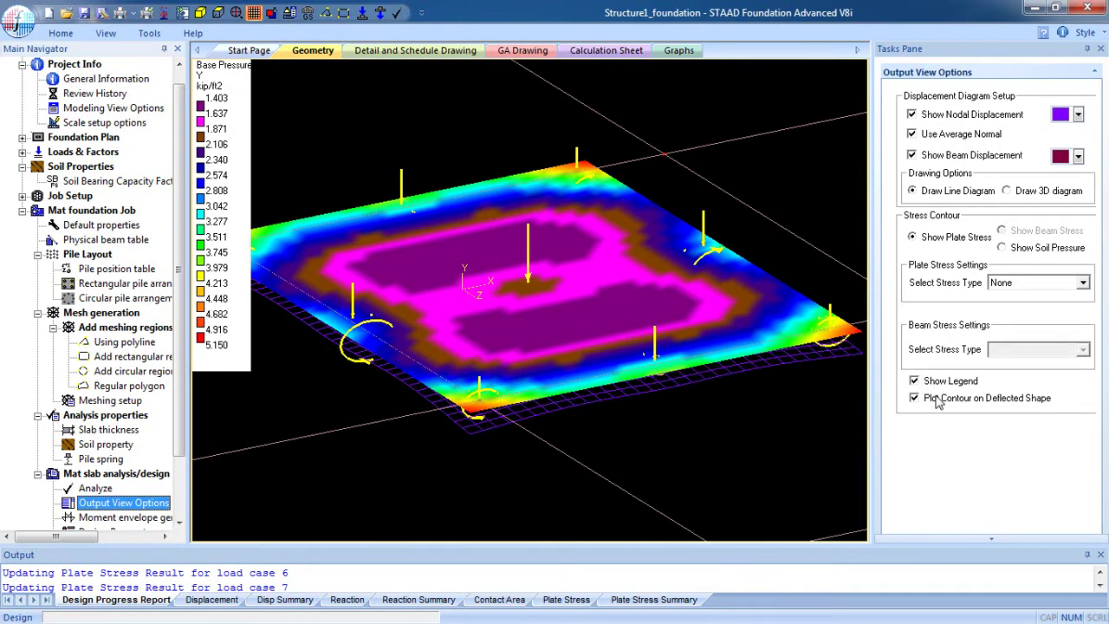
click(665, 325)
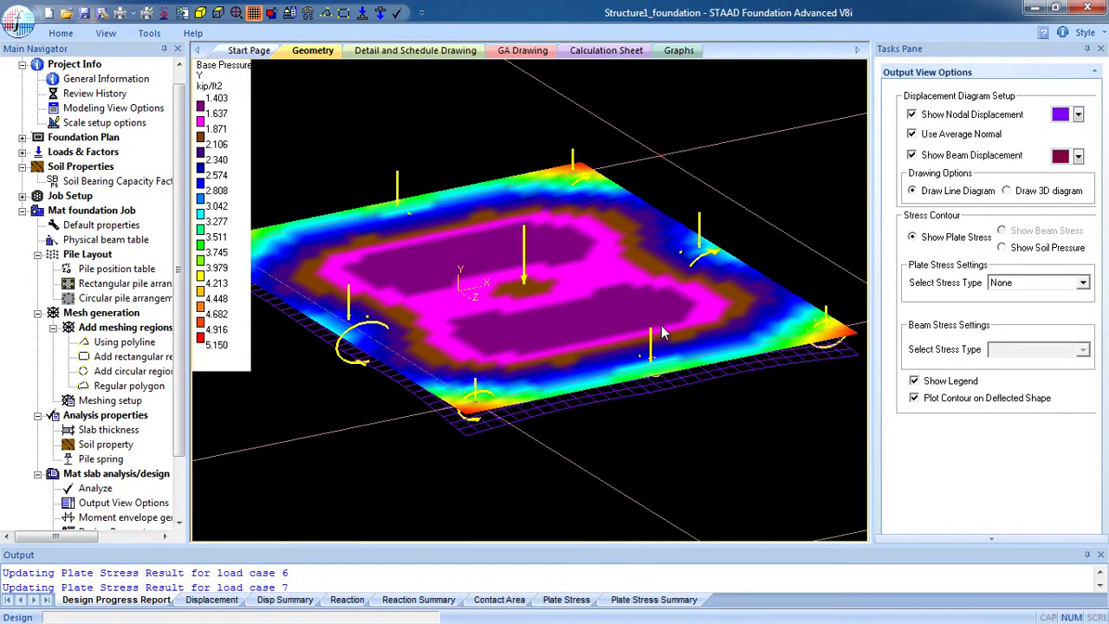
click(915, 399)
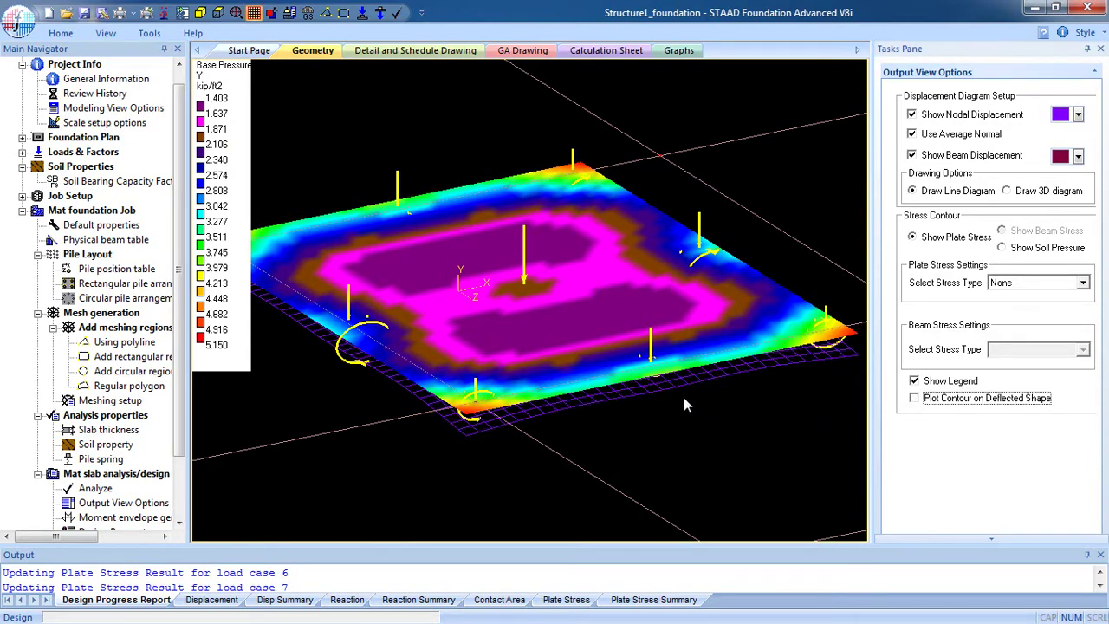
click(924, 401)
click(711, 348)
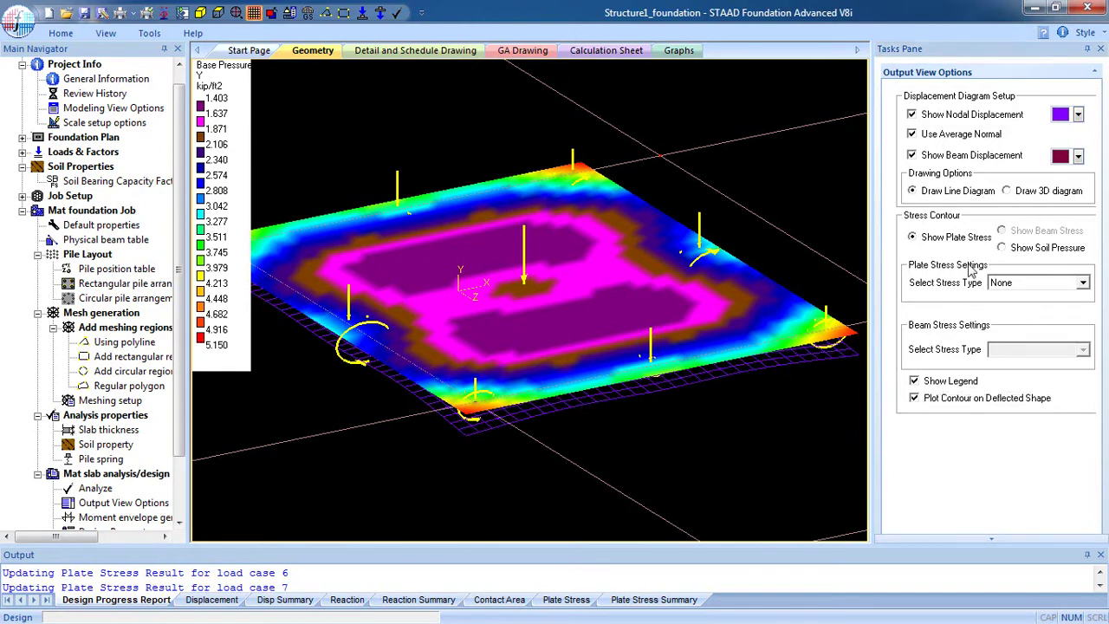
click(1012, 299)
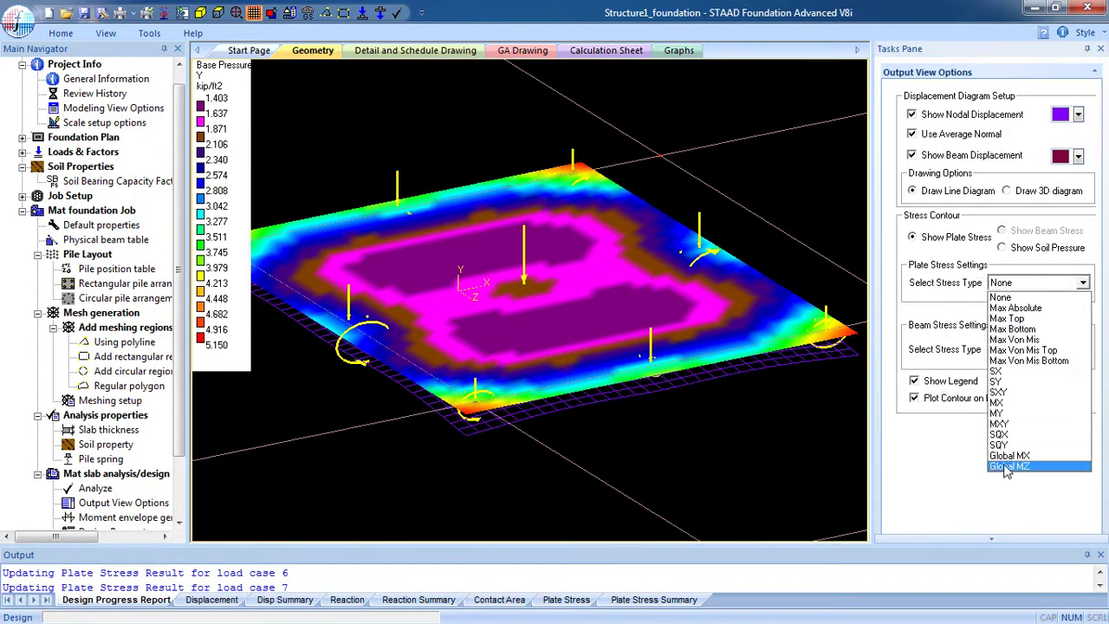
click(1006, 469)
Toggle between soil pressure and plate stress, ending on Global MZ (−82.662 to 51.024 kip-ft/ft) on the deflected mat.
click(1031, 250)
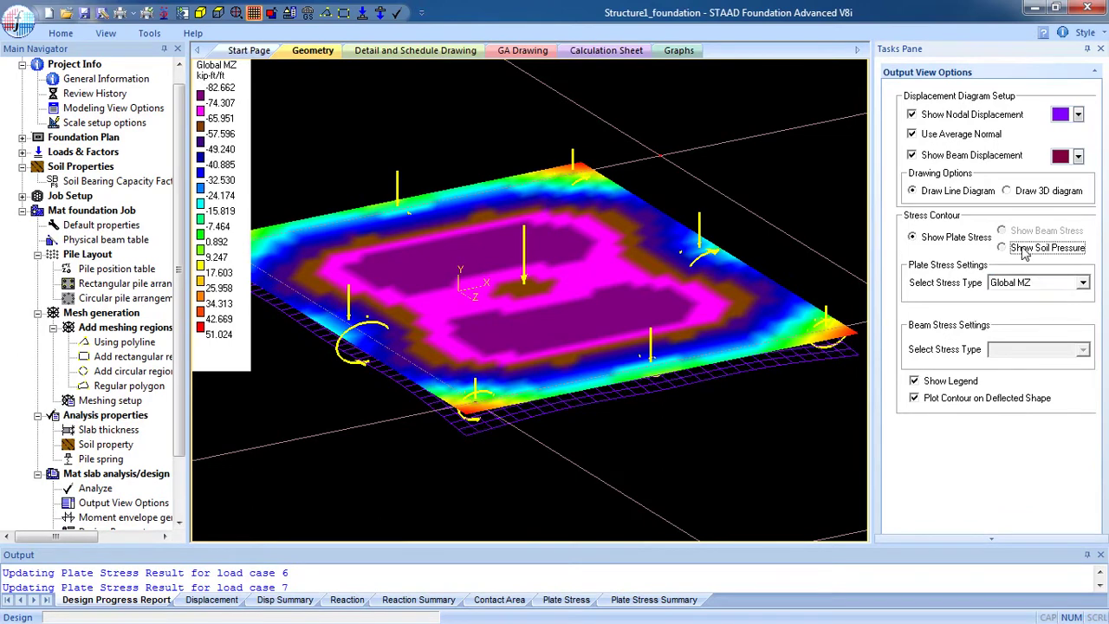
click(916, 399)
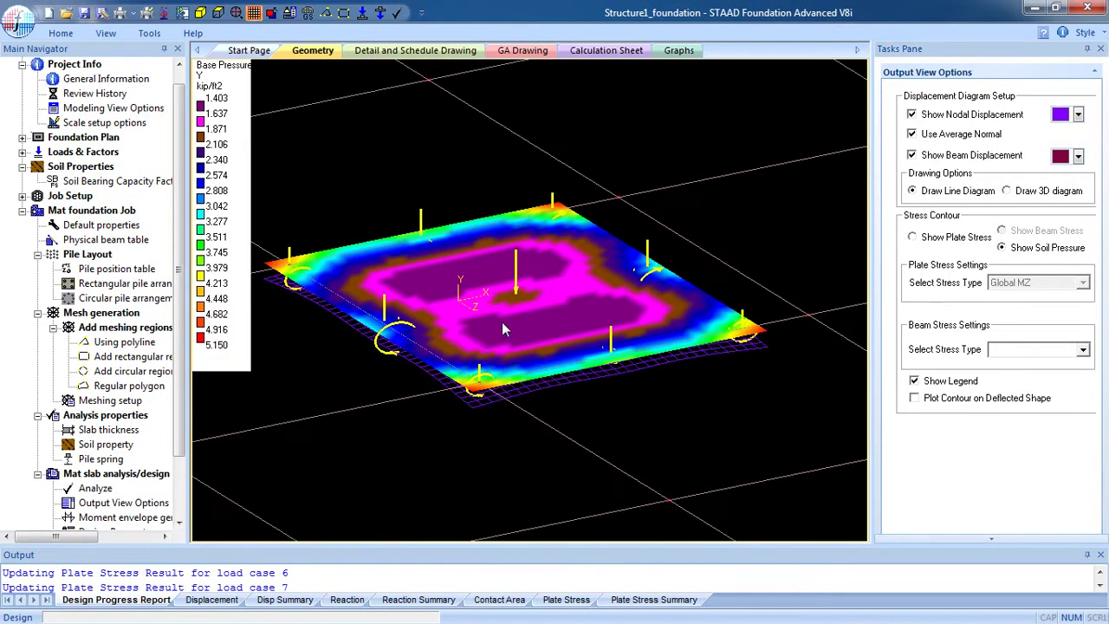
click(912, 238)
click(1005, 250)
click(948, 239)
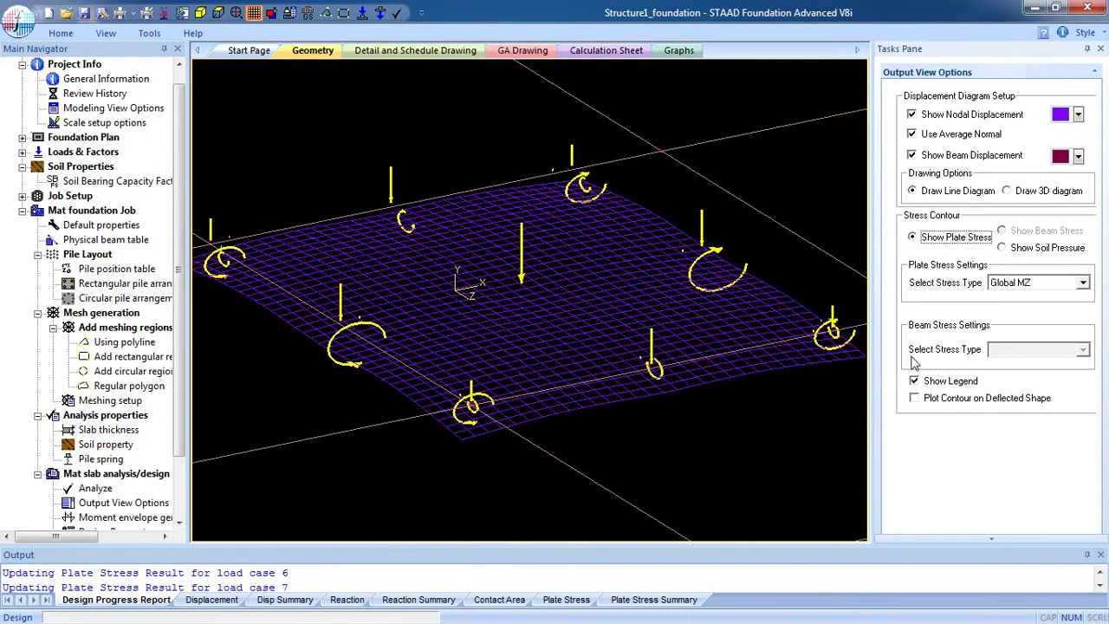
click(916, 398)
click(915, 399)
click(1083, 283)
click(1023, 461)
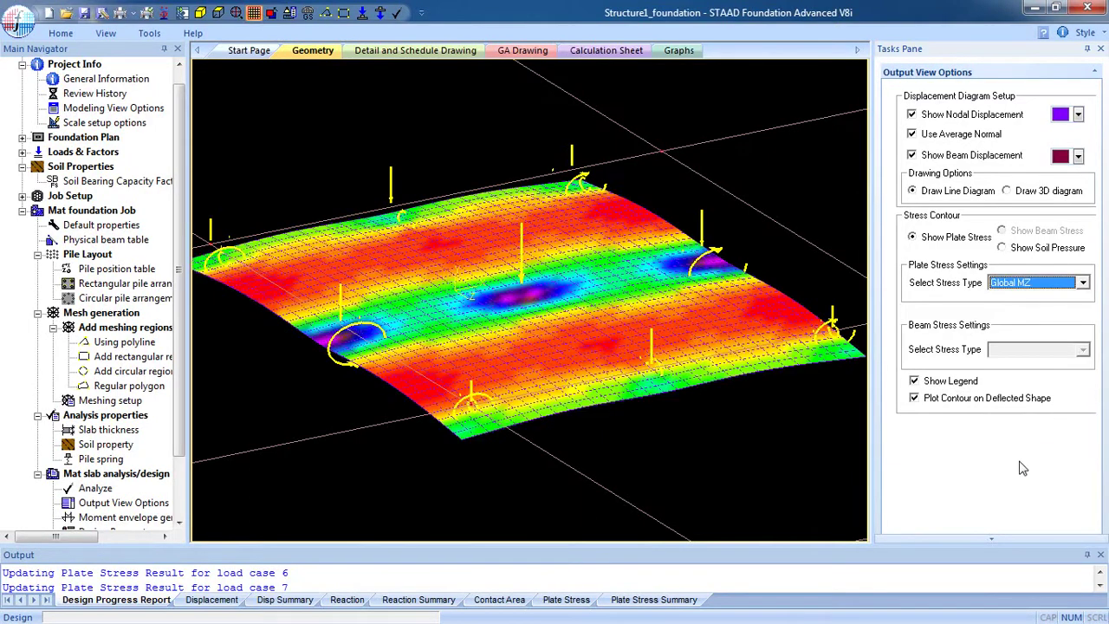
click(689, 401)
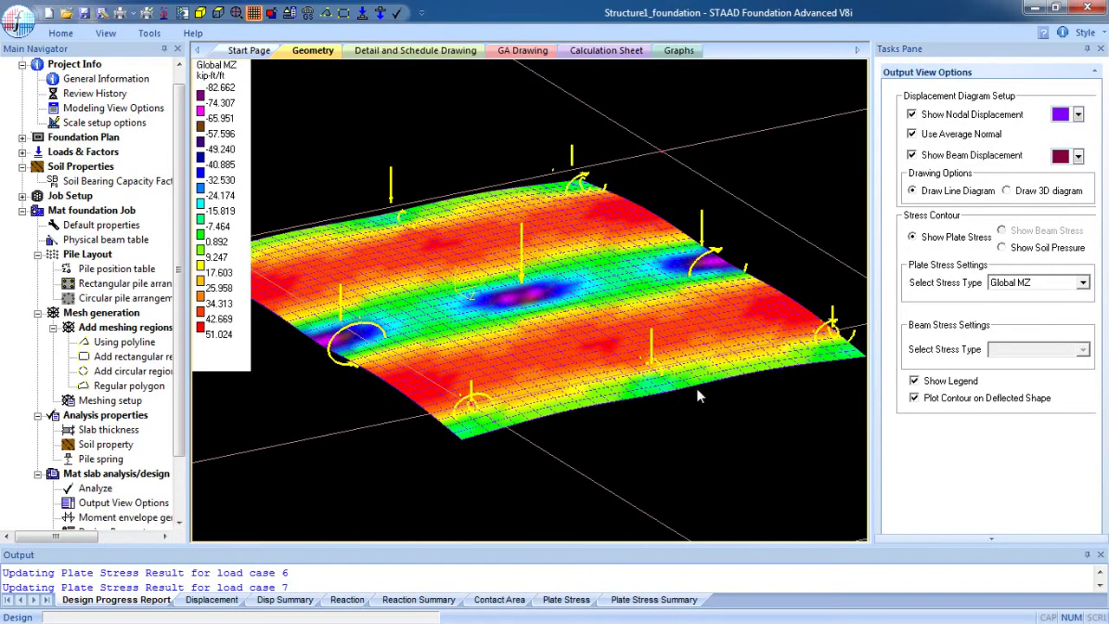
Draw the mat as a solid plate diagram and rotate it right a few steps.
click(1026, 198)
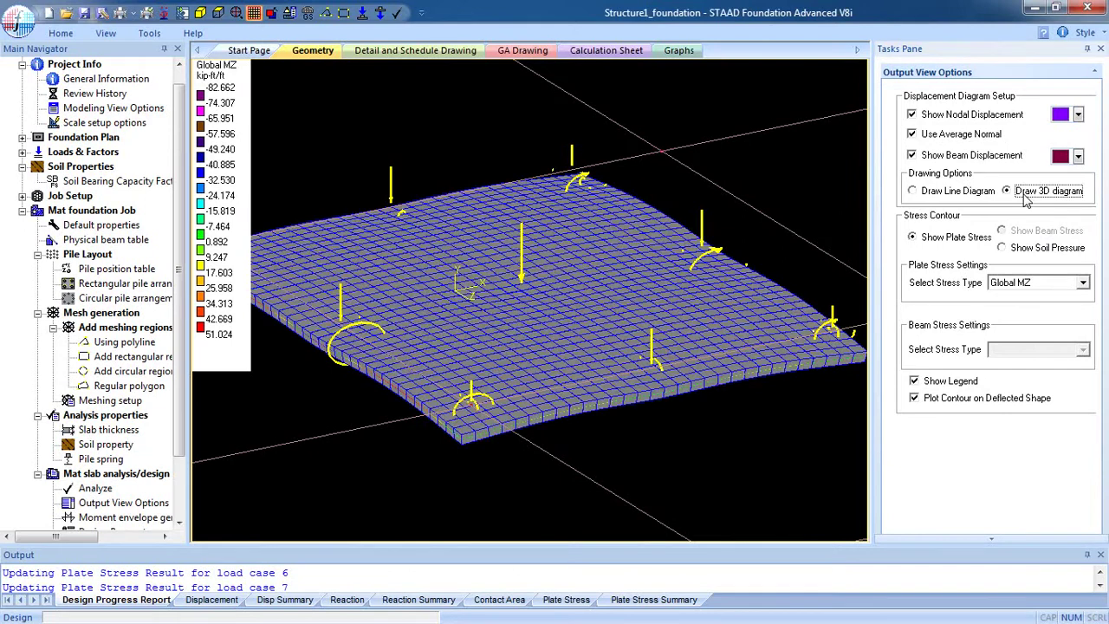
middle_drag(637, 388, 659, 362)
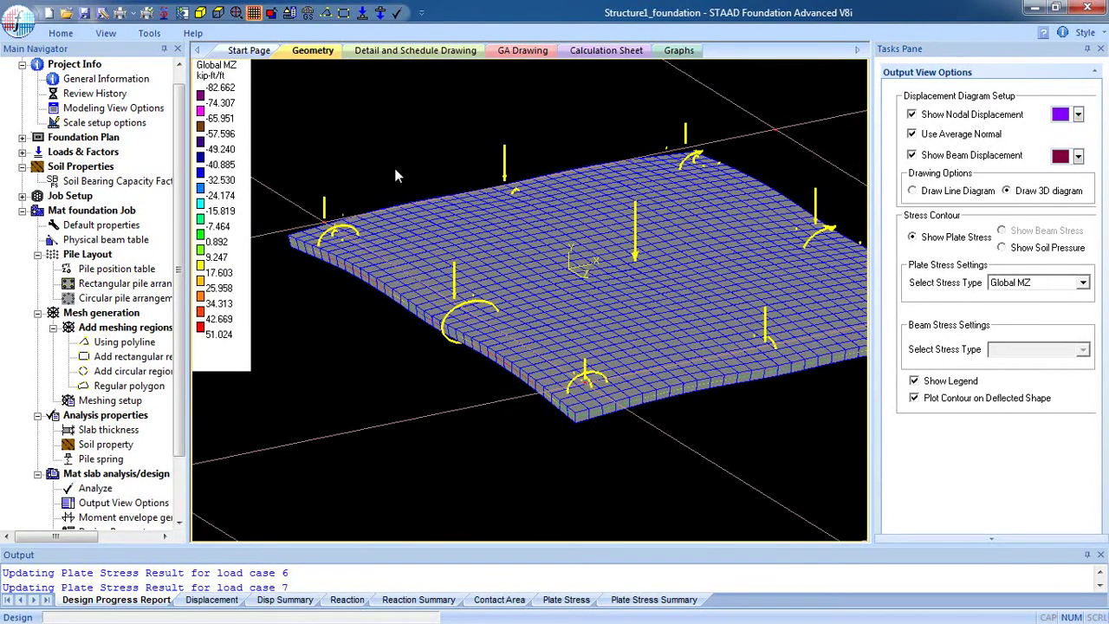
click(113, 32)
click(114, 32)
click(113, 32)
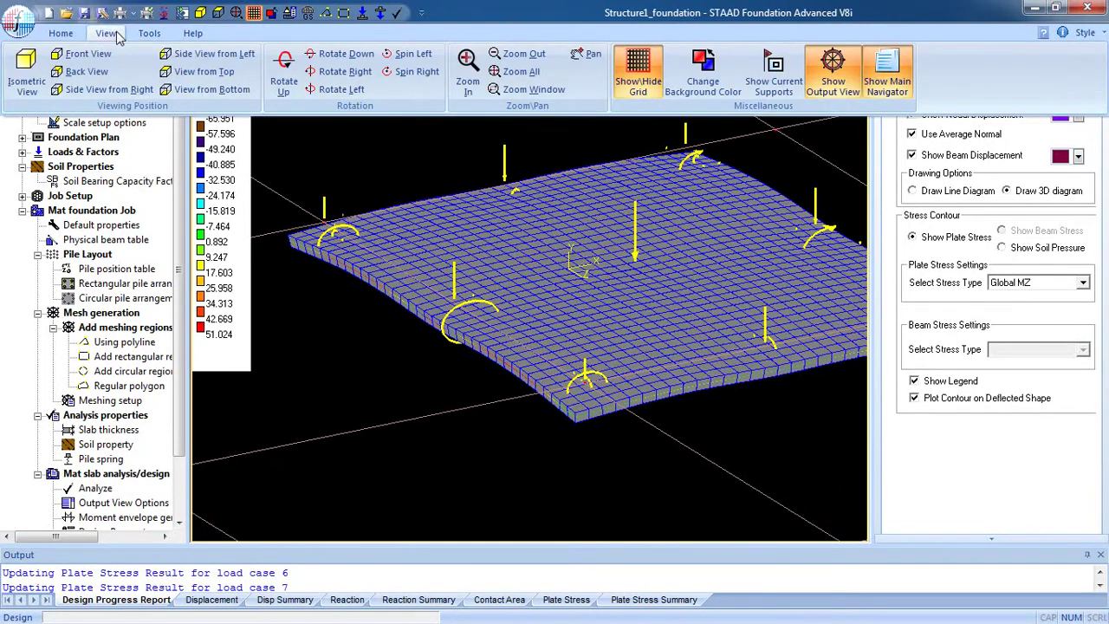
click(359, 73)
click(107, 33)
click(326, 70)
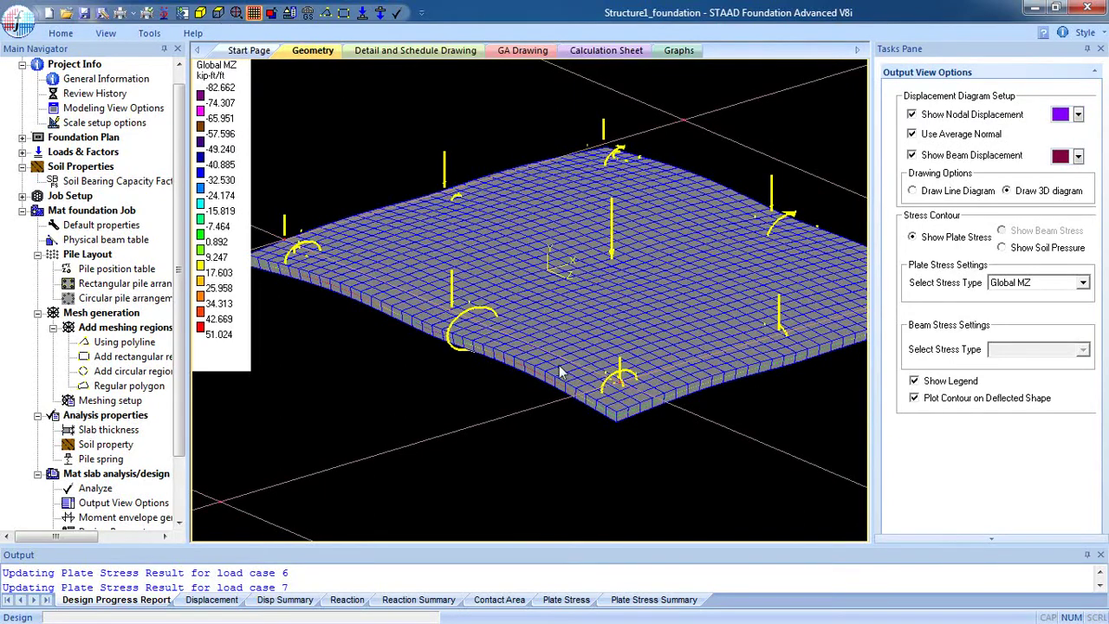
Recentre the mat and show it as a coloured Global MZ stress contour from a preset angle.
middle_drag(569, 346, 591, 271)
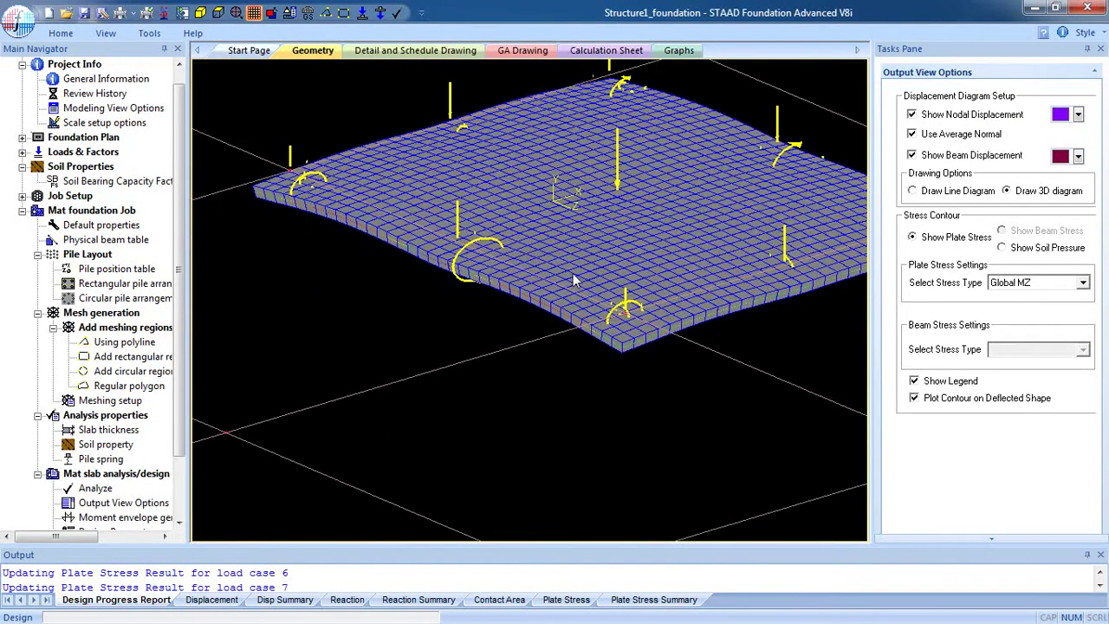
middle_drag(544, 334, 534, 357)
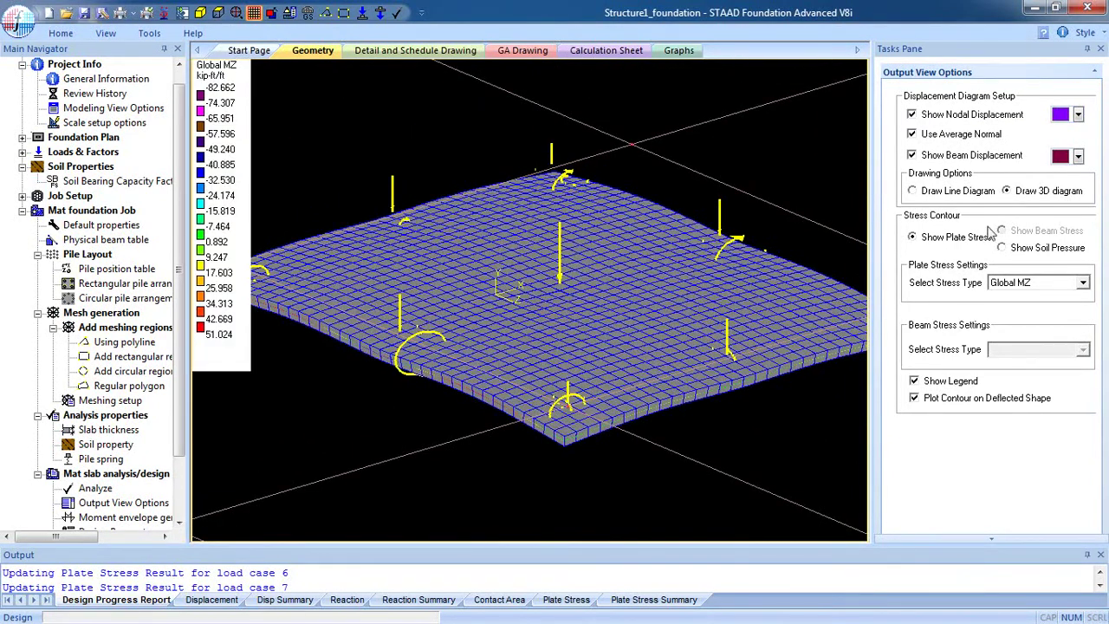
click(957, 192)
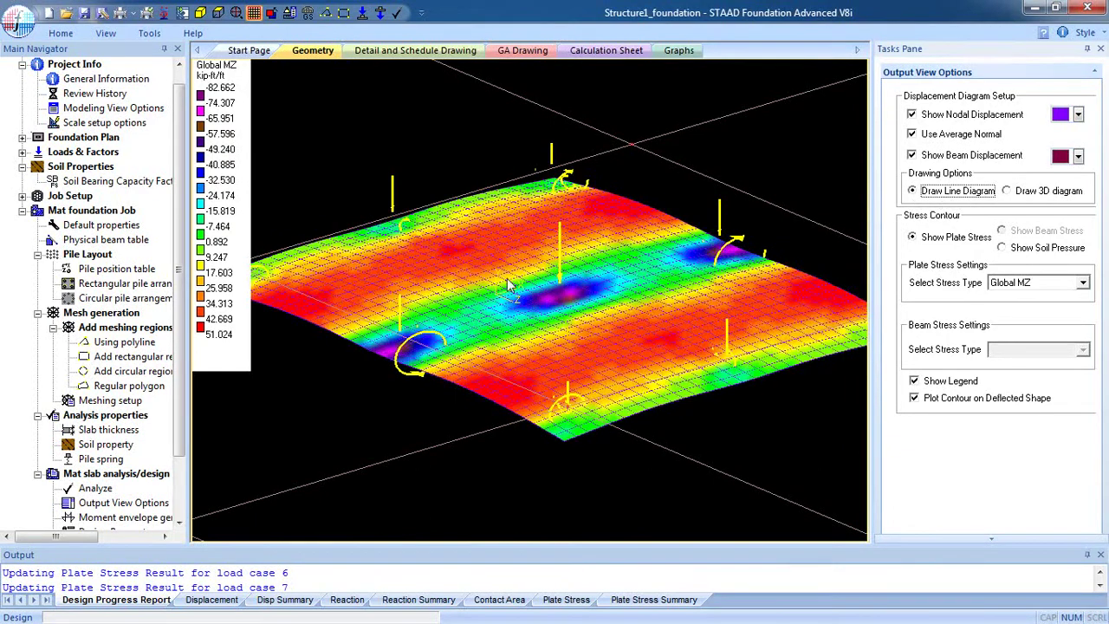
click(218, 13)
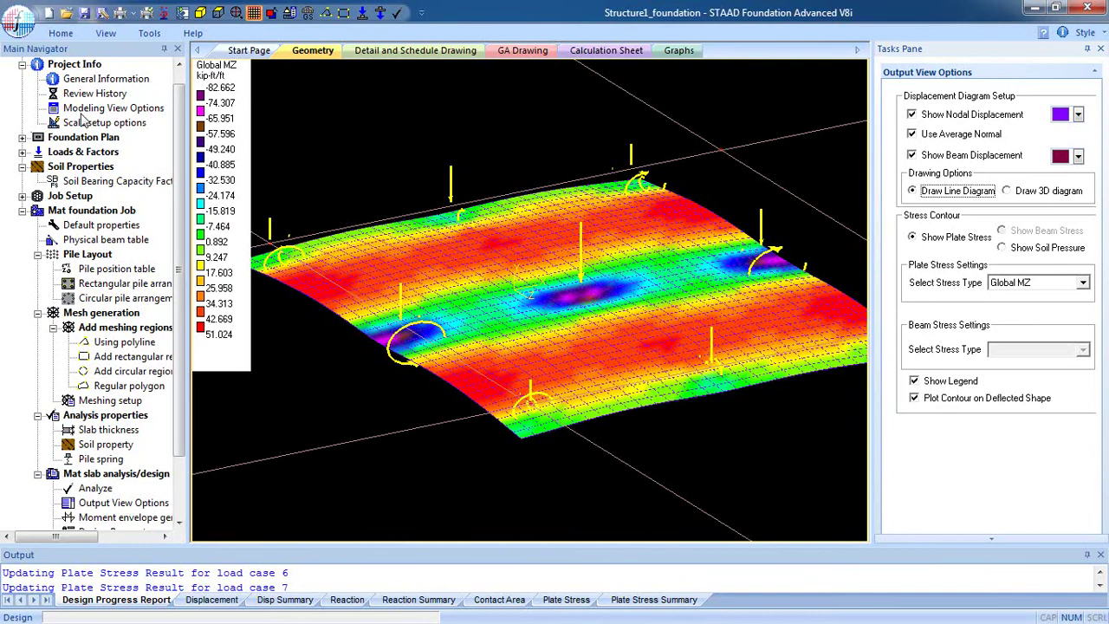
Set the result displacement scale to 0.01 and refresh the exaggerated deflected mat.
click(130, 123)
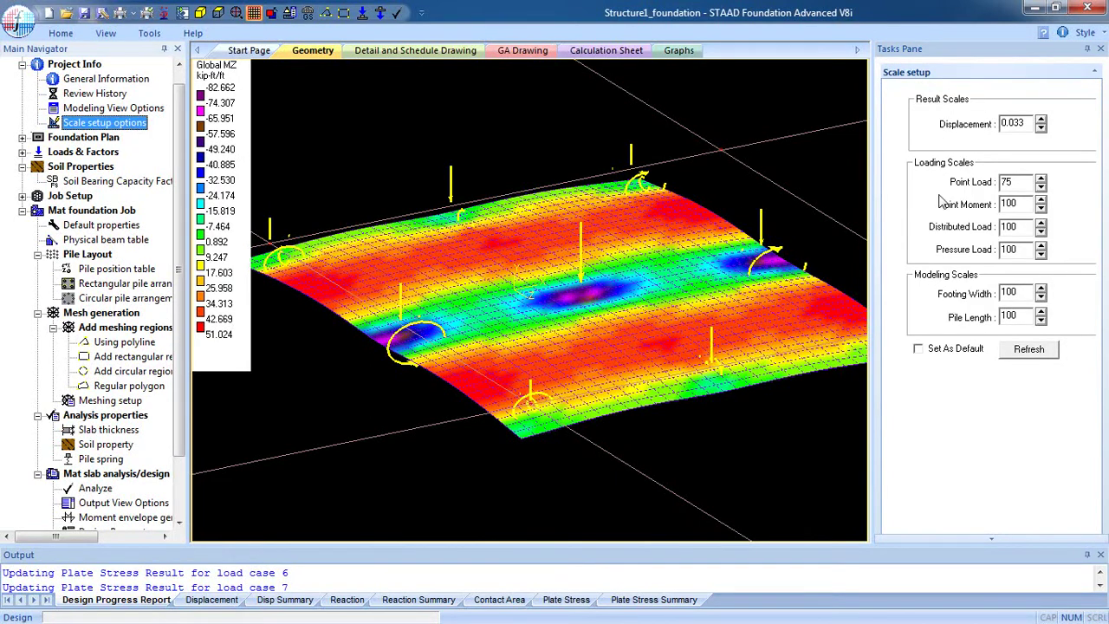
double_click(1023, 124)
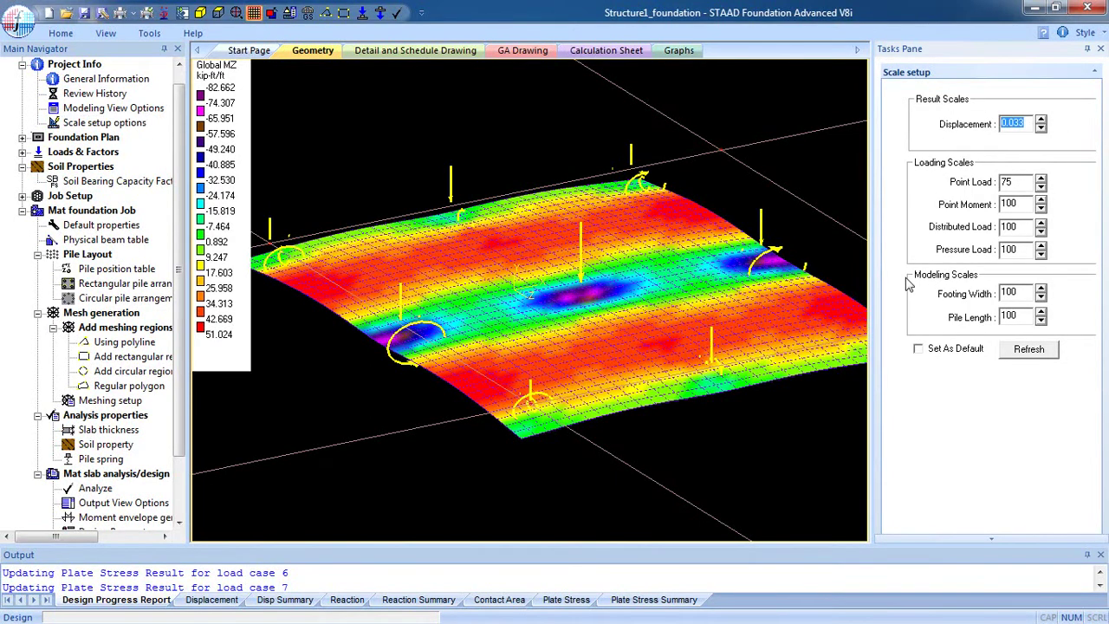
text(0.01)
click(1043, 354)
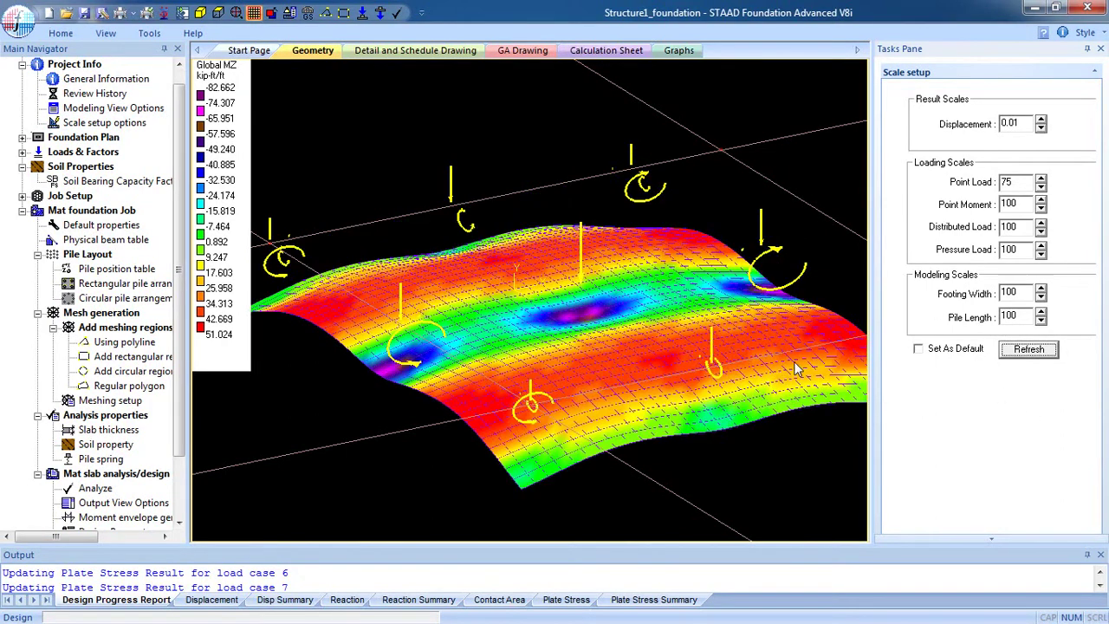
middle_drag(667, 341, 678, 320)
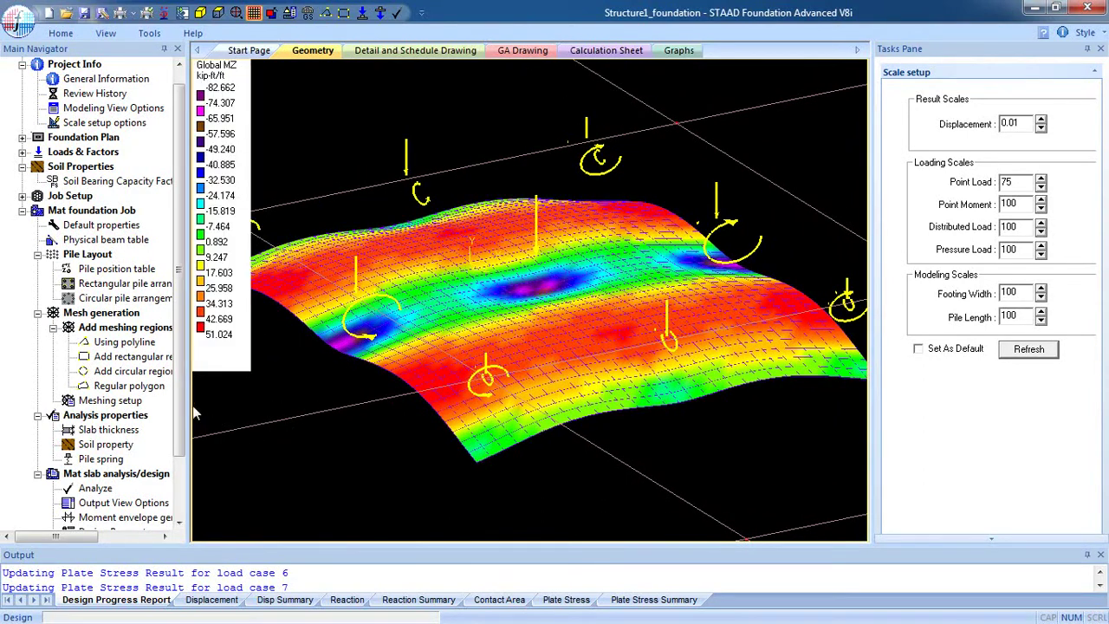
drag(179, 260, 179, 316)
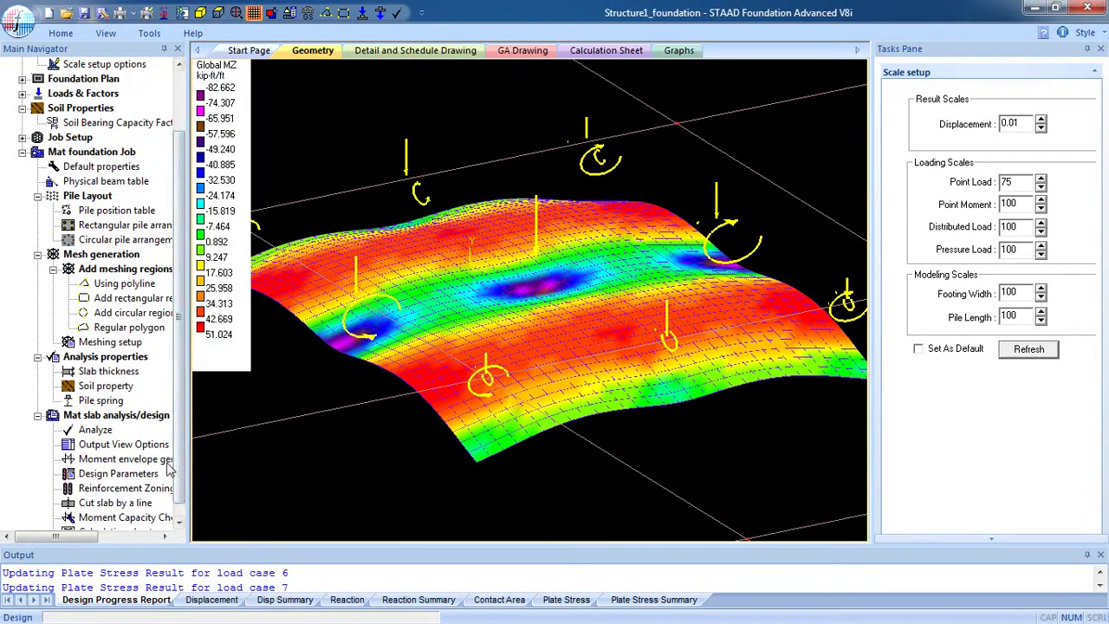
drag(38, 538, 60, 541)
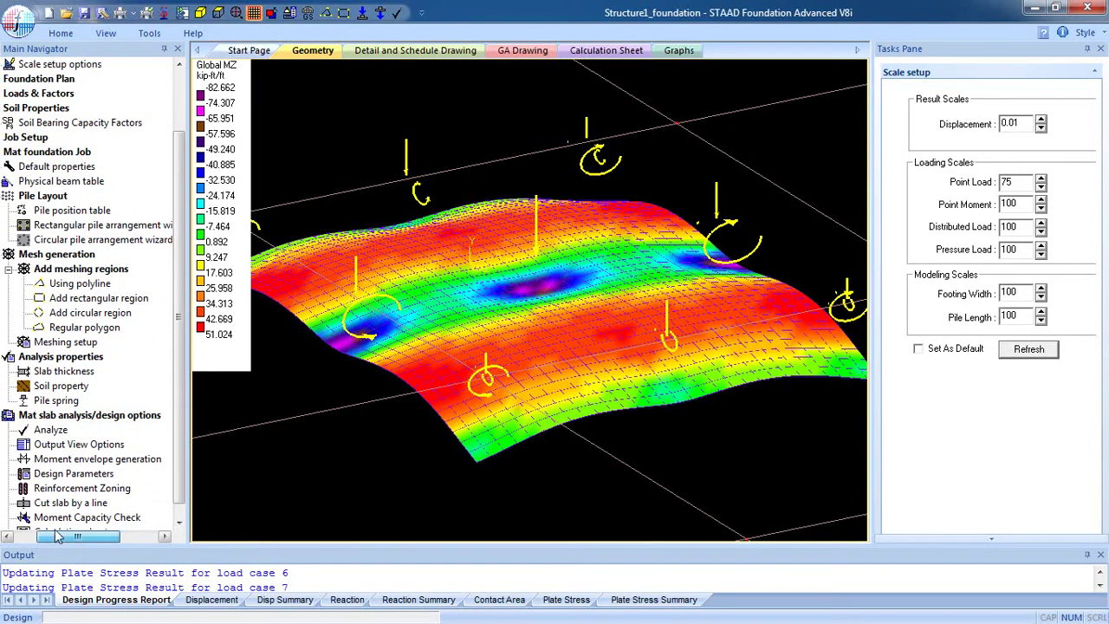
click(74, 462)
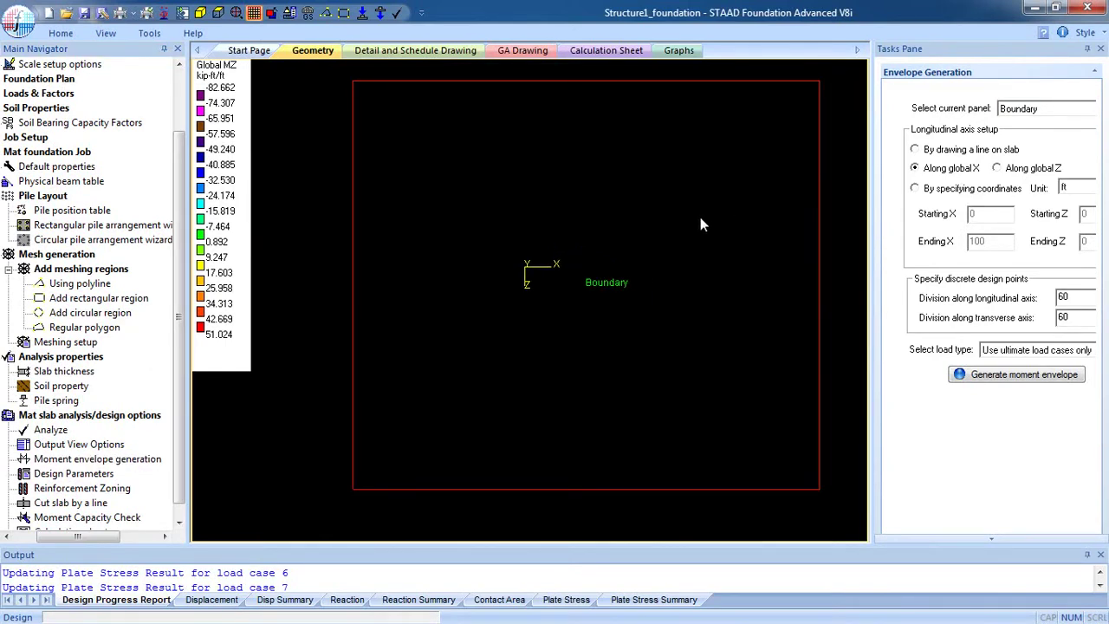
Generate the Boundary panel moment envelope along global X for all load cases, 60 × 60 divisions.
click(985, 150)
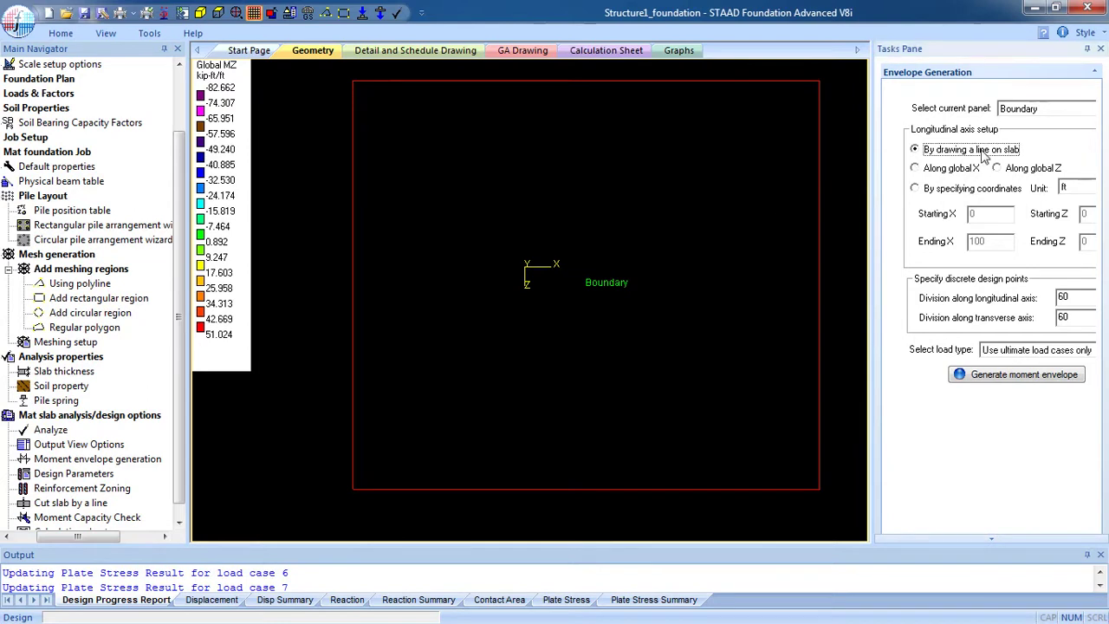
click(954, 169)
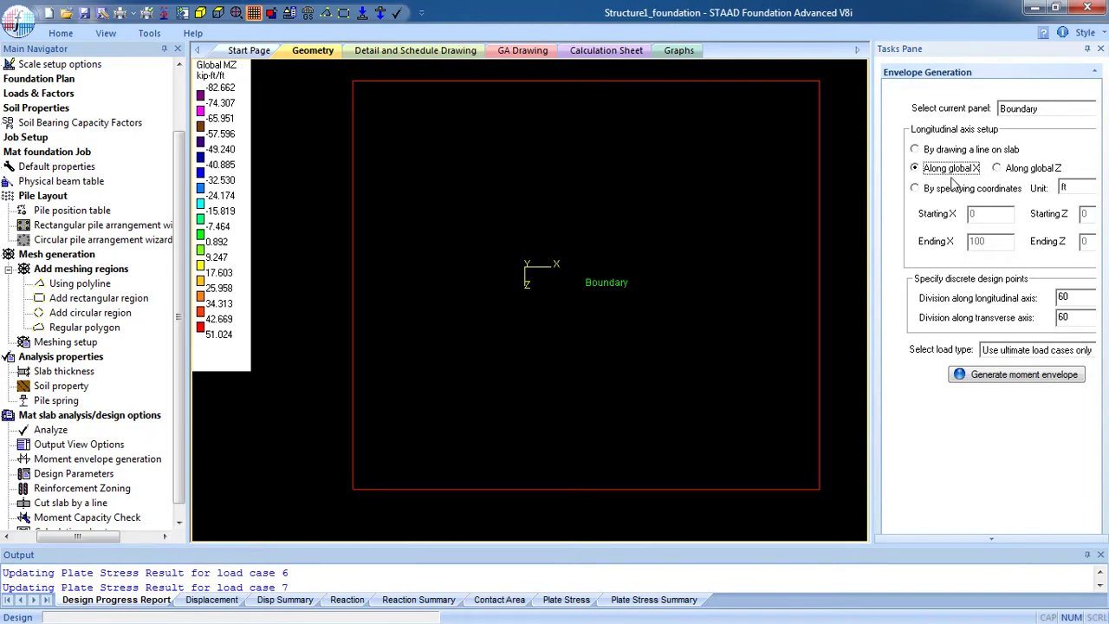
click(1039, 110)
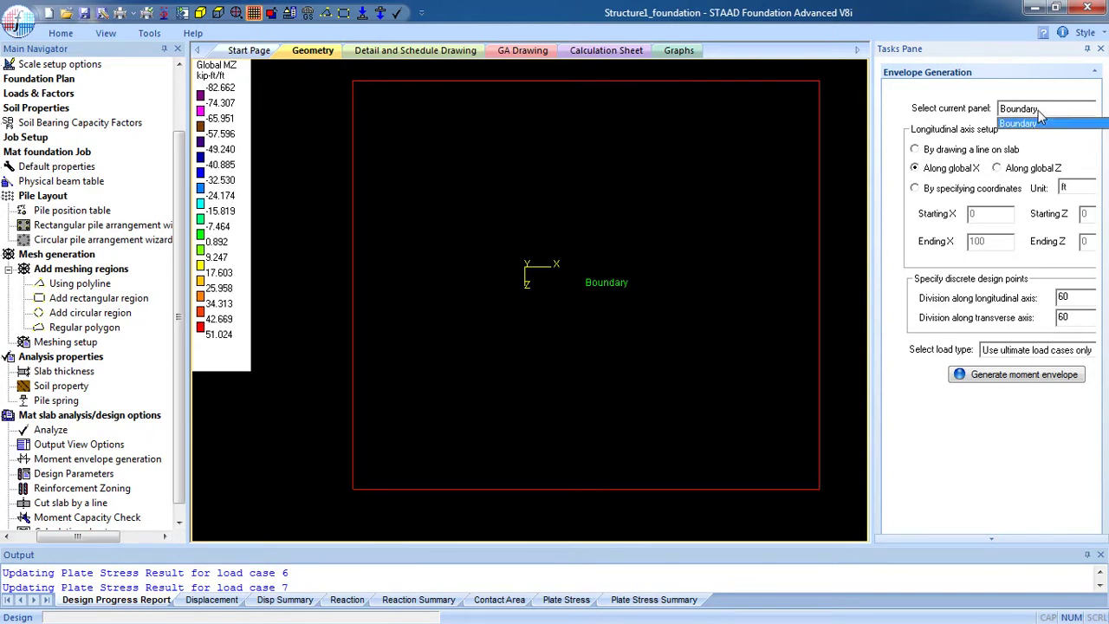
click(1038, 110)
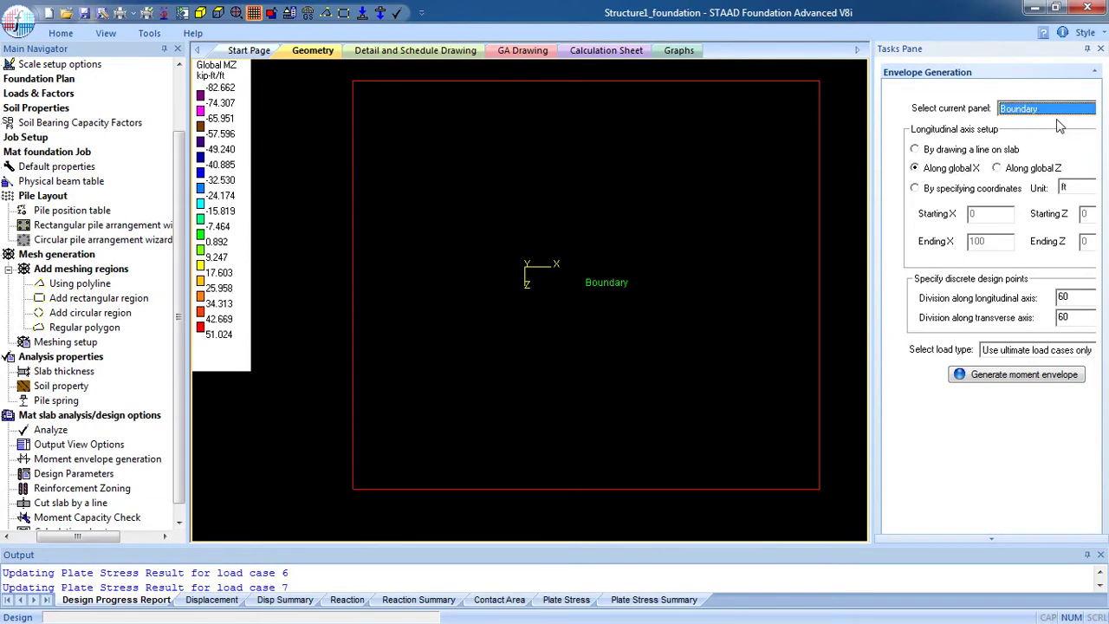
click(990, 536)
click(1027, 337)
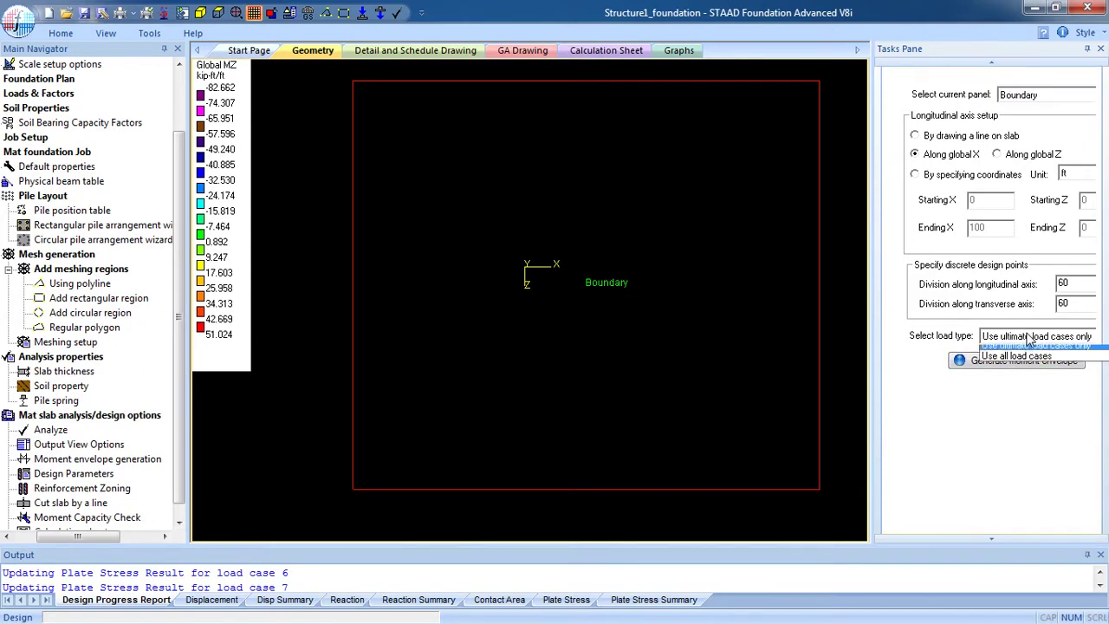
click(1085, 362)
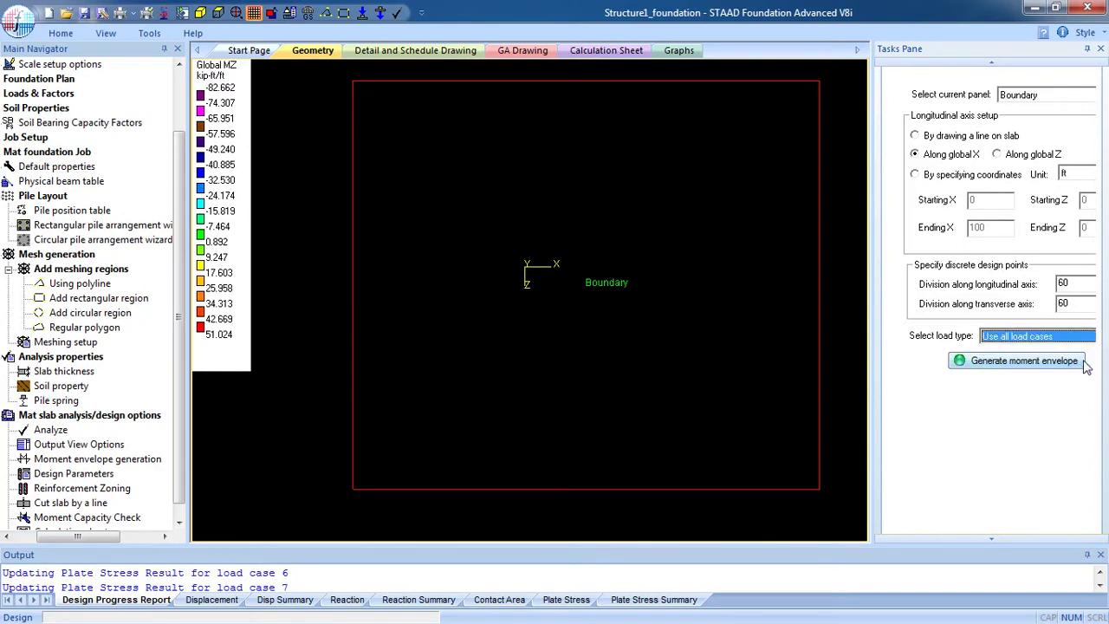
middle_drag(676, 296, 670, 303)
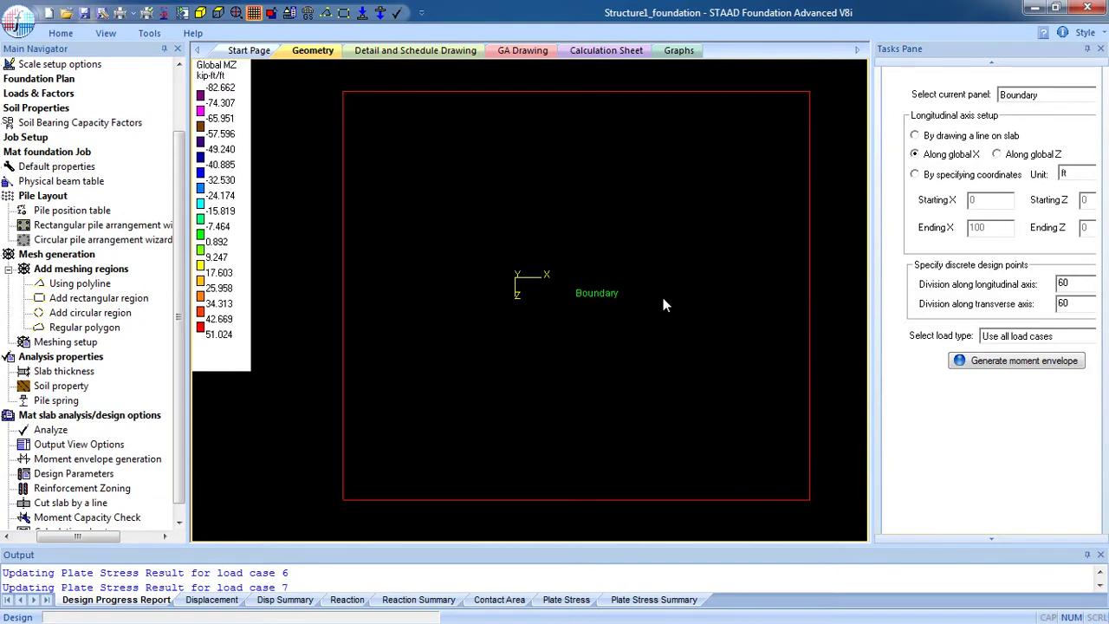
click(999, 362)
middle_drag(657, 338, 646, 348)
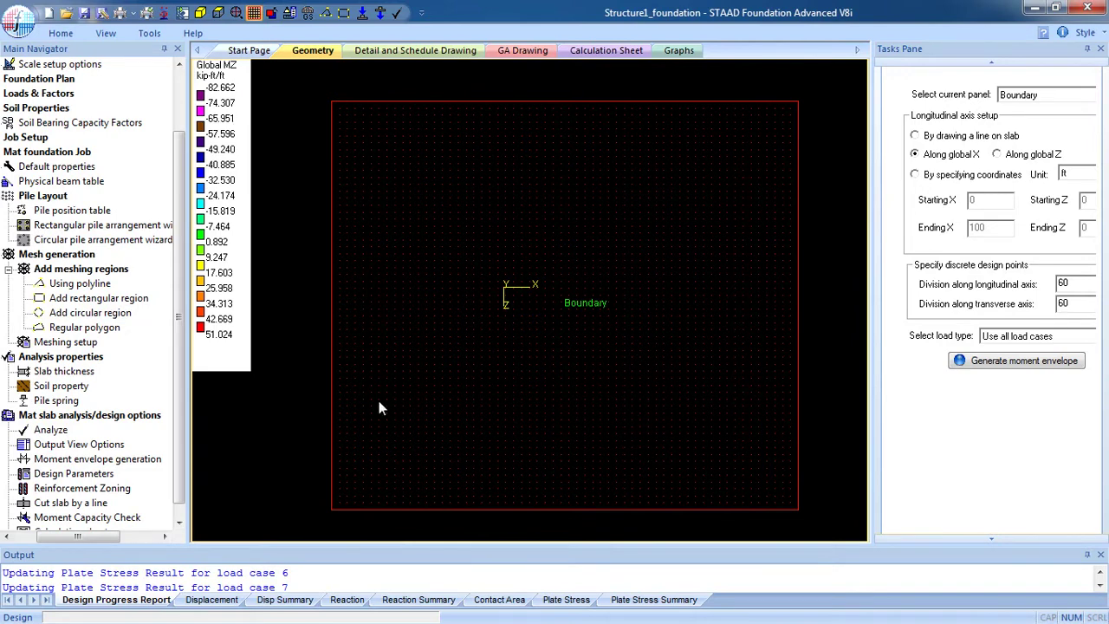
drag(183, 438, 178, 480)
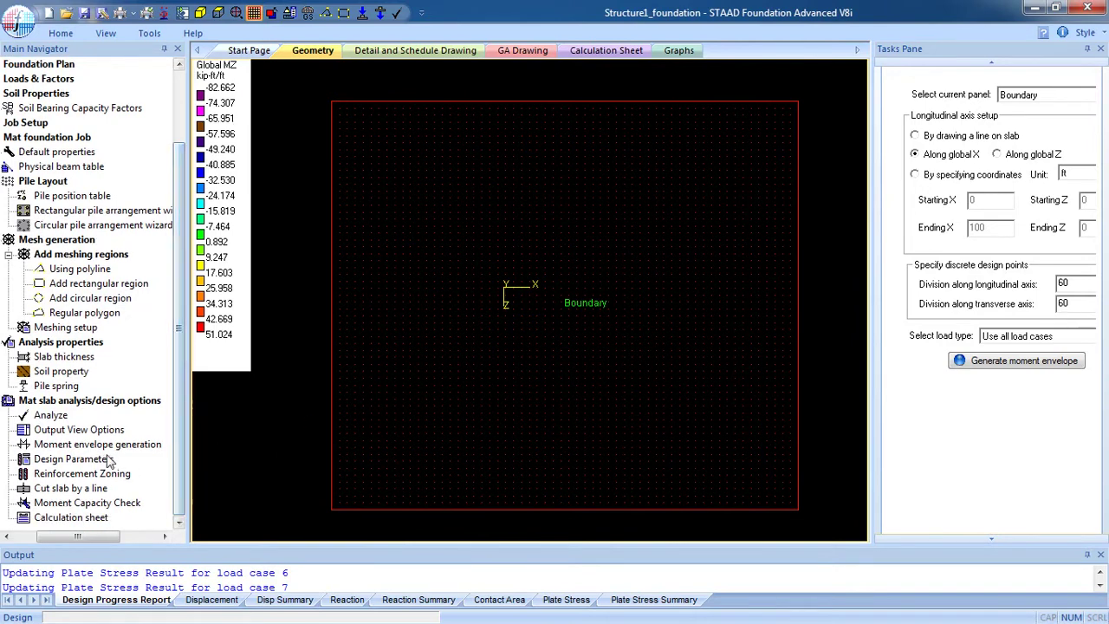
Design the slab with maximum bar size 14 and review the summary (2.123 sq in transverse bottom).
click(77, 460)
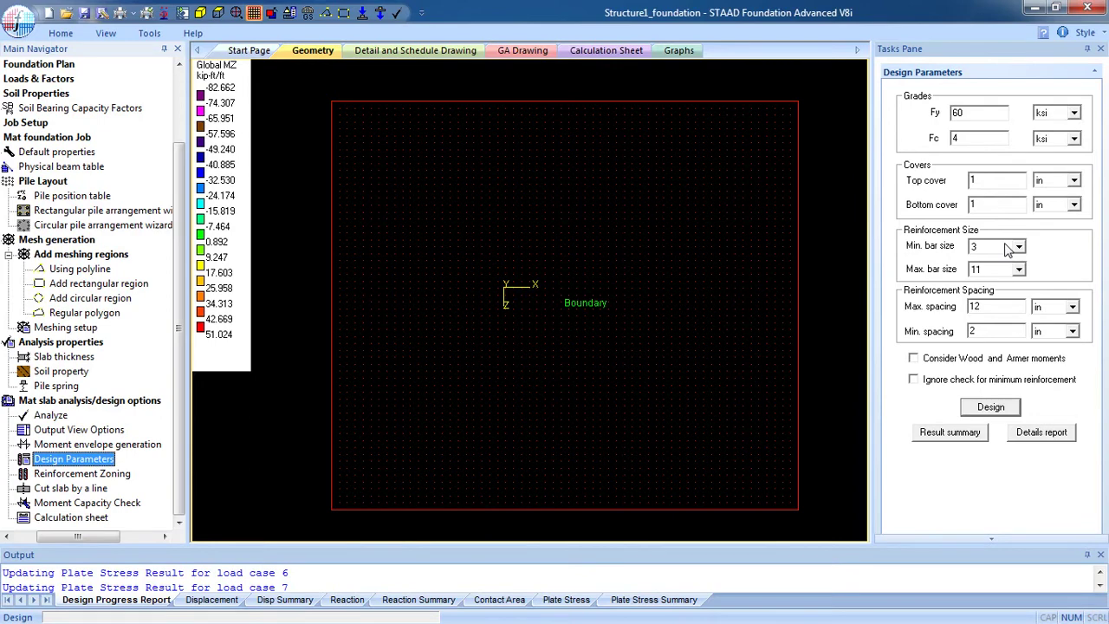
click(1019, 271)
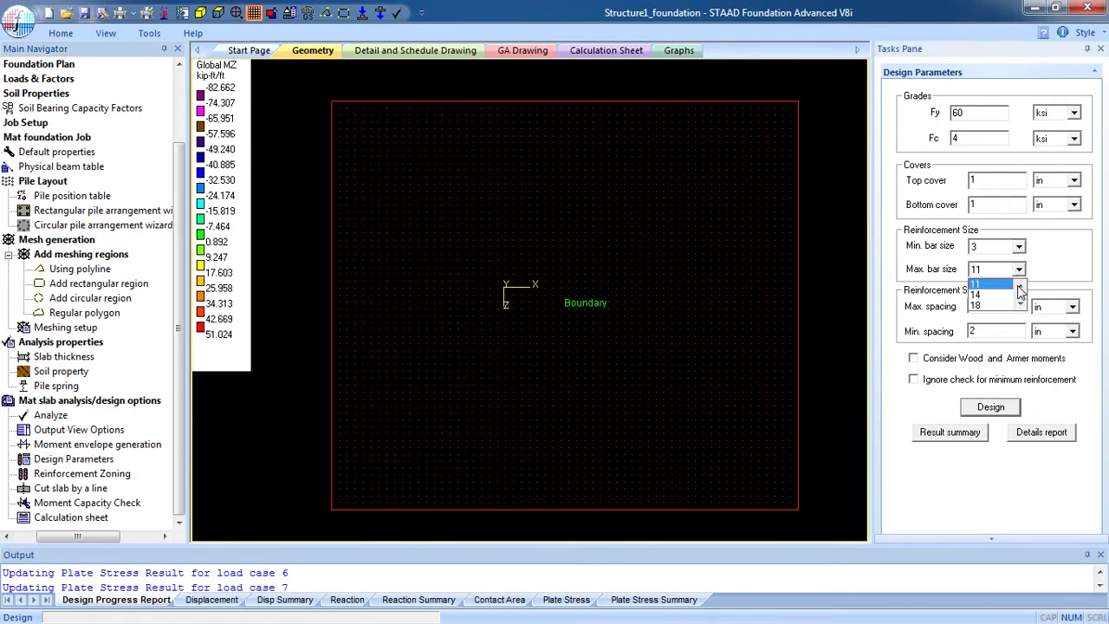
click(1010, 296)
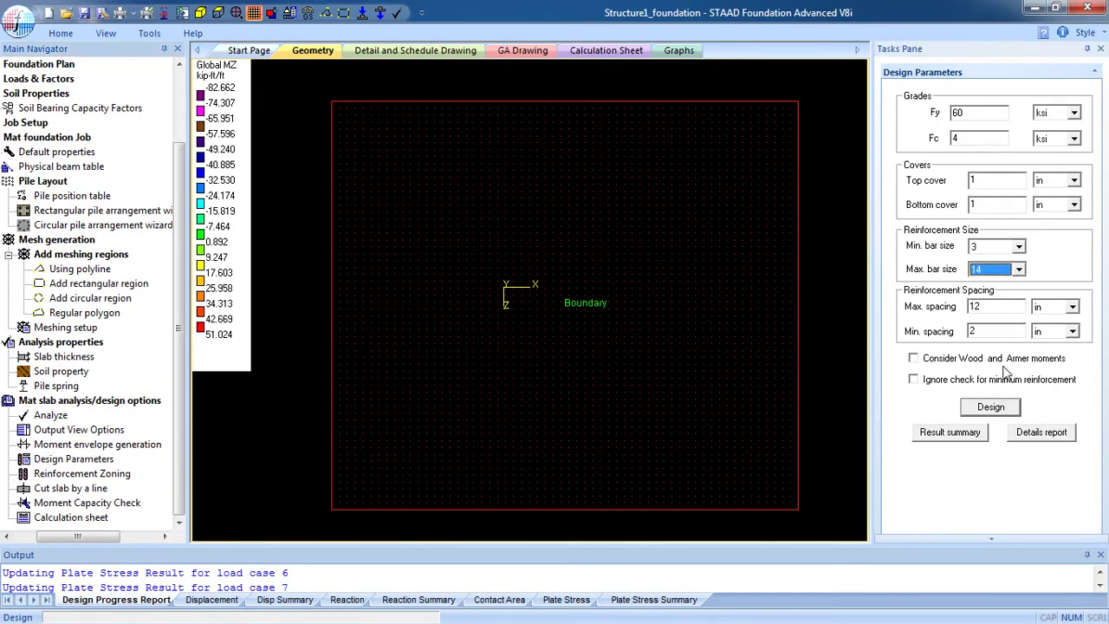
click(988, 410)
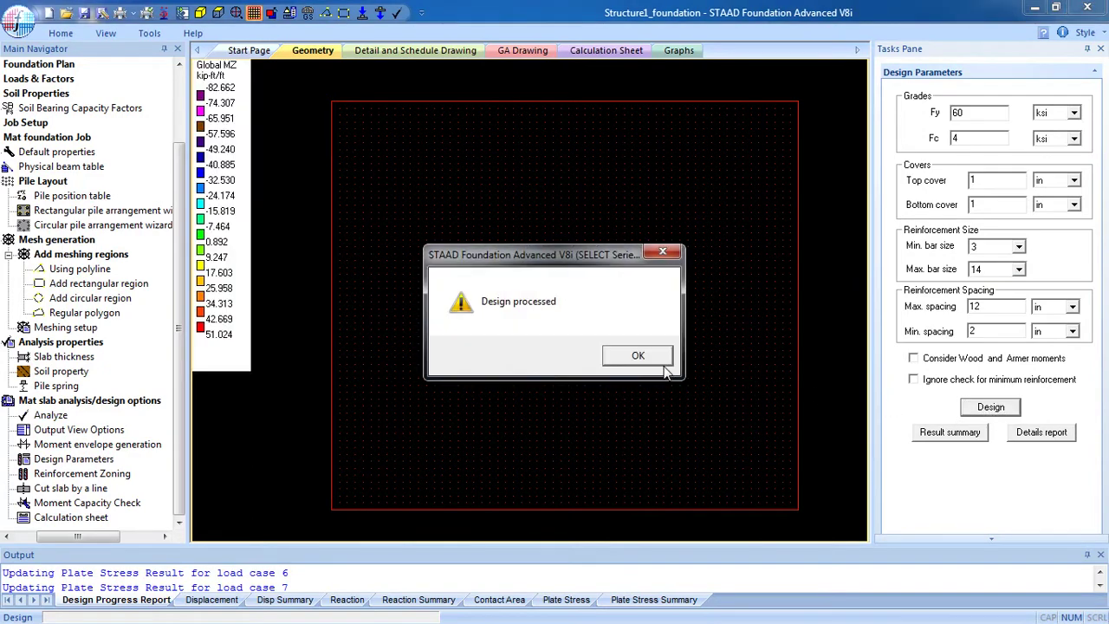
click(638, 357)
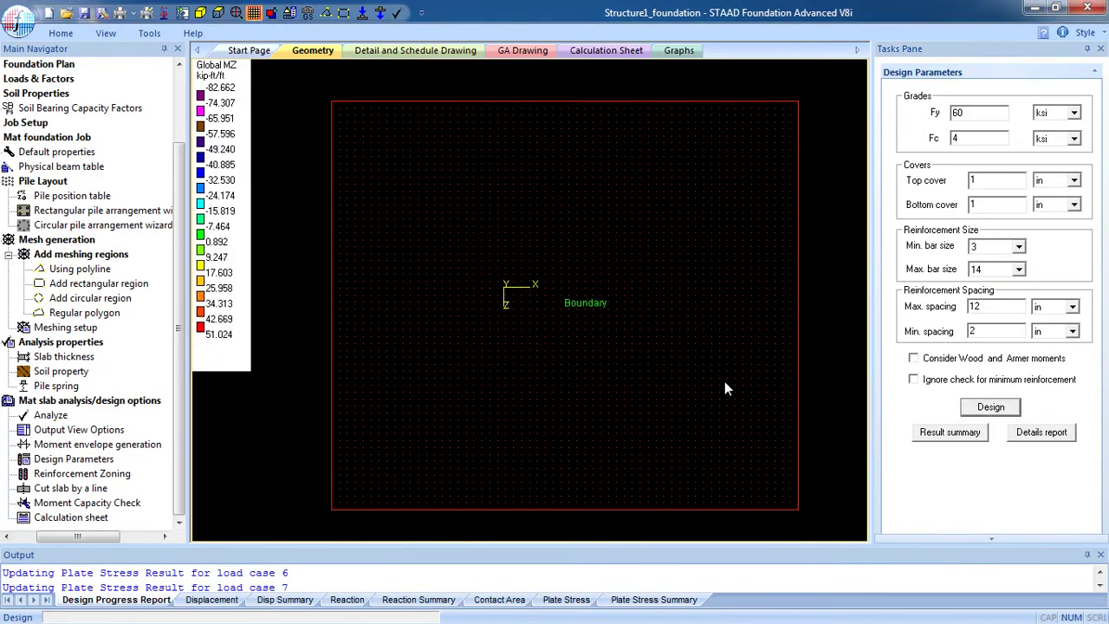
click(944, 437)
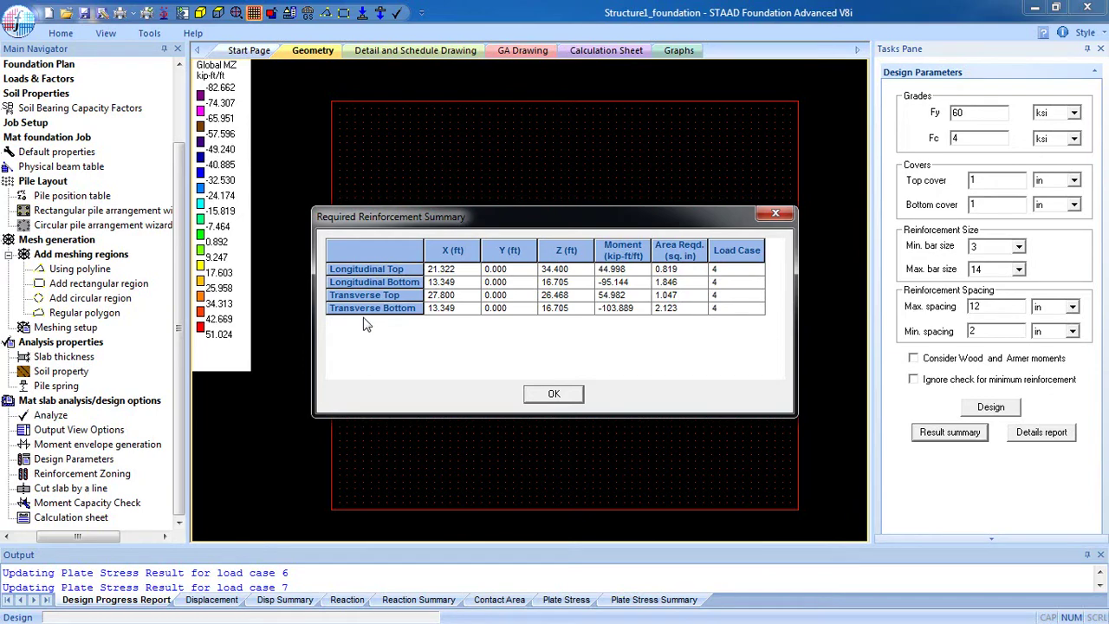
click(556, 395)
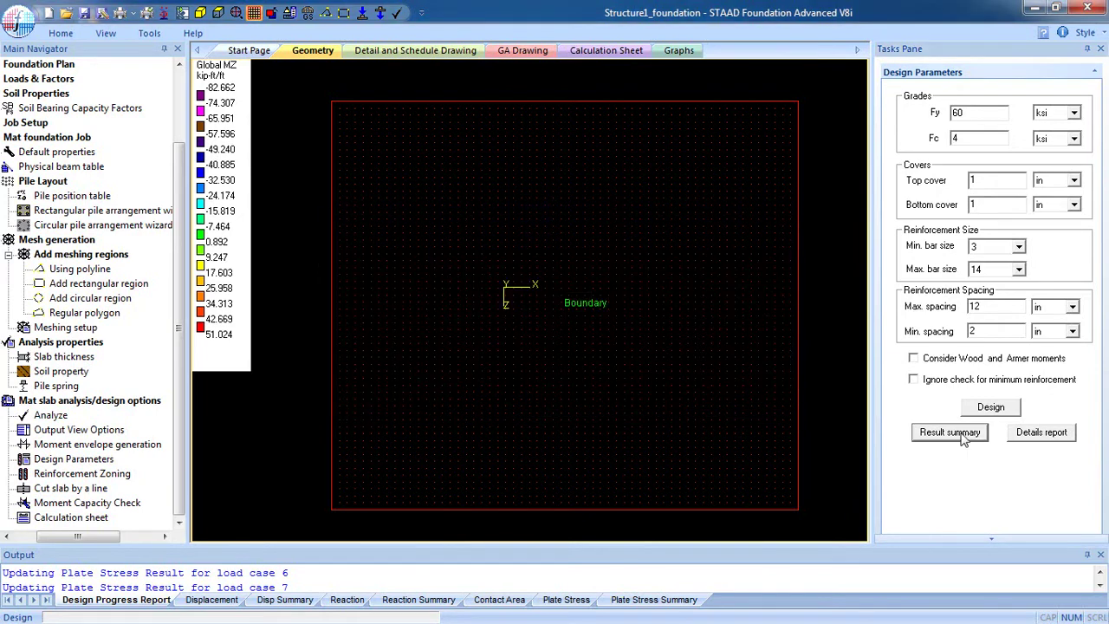
Check transverse top and bottom grid-point moments (0.302 in²/ft required) in the Mat Slab Design report, then close it.
click(1041, 432)
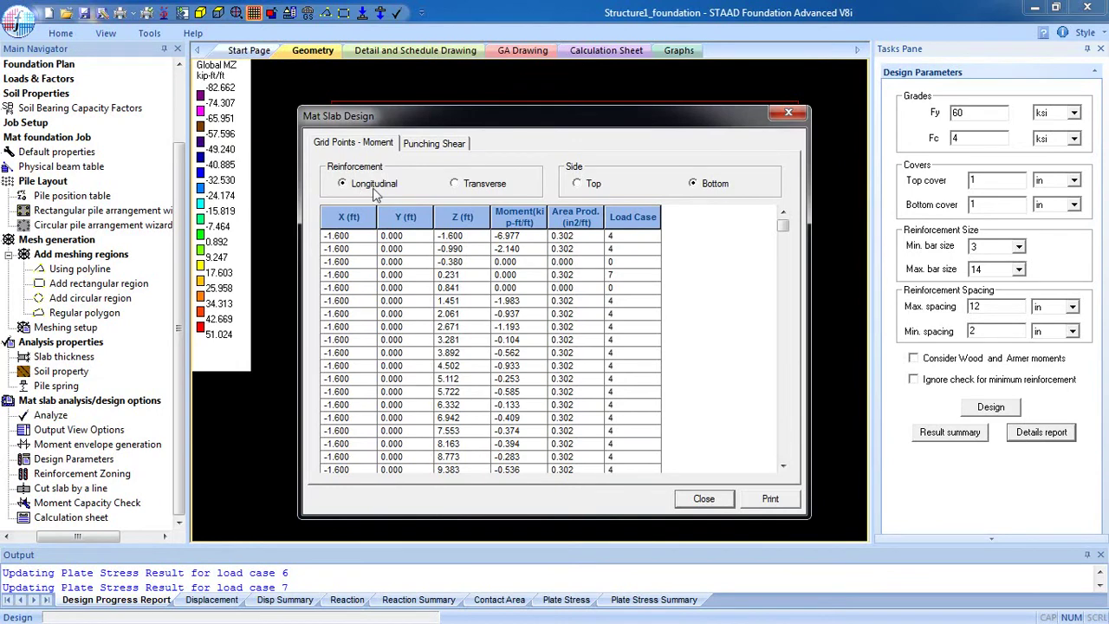
click(473, 185)
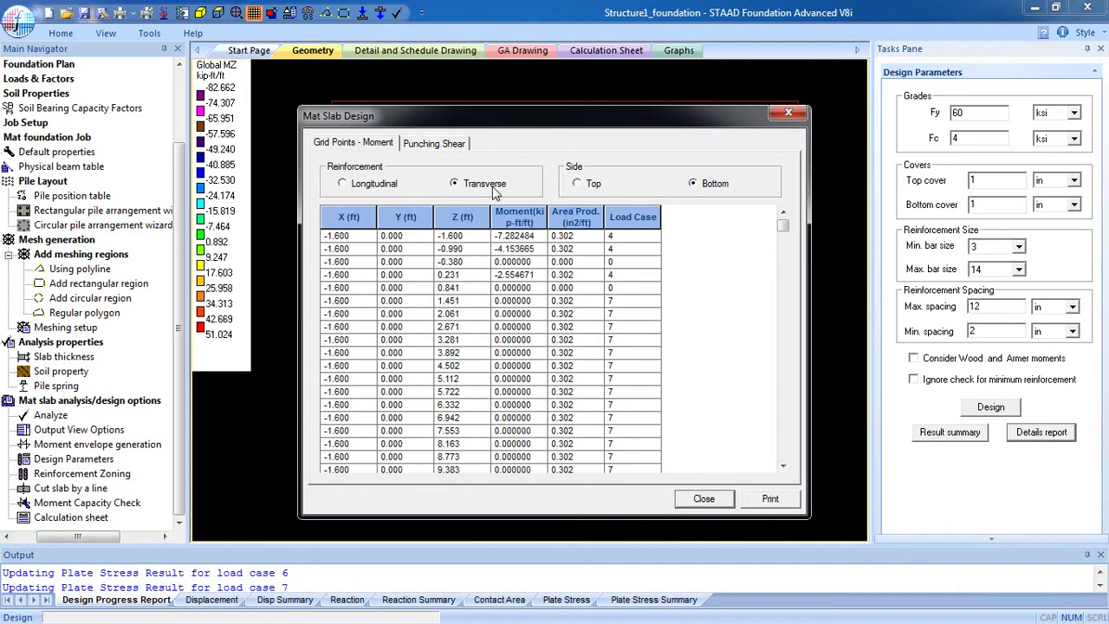
click(581, 185)
click(692, 185)
click(705, 499)
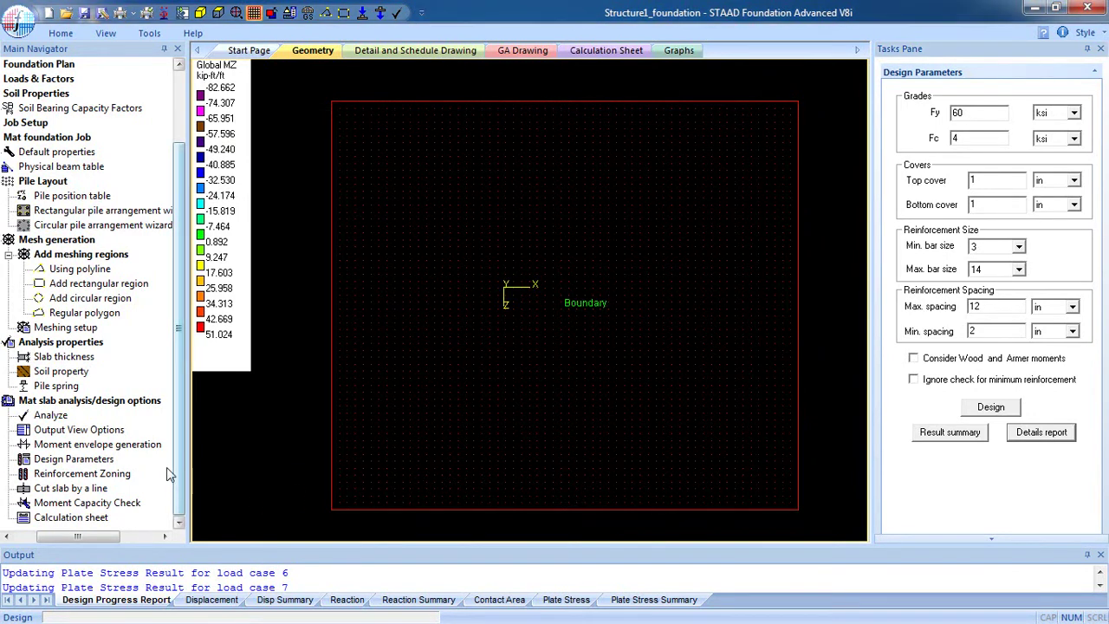
Create reinforcement zones for the Longitudinal Top and Longitudinal Bottom slab faces.
click(92, 477)
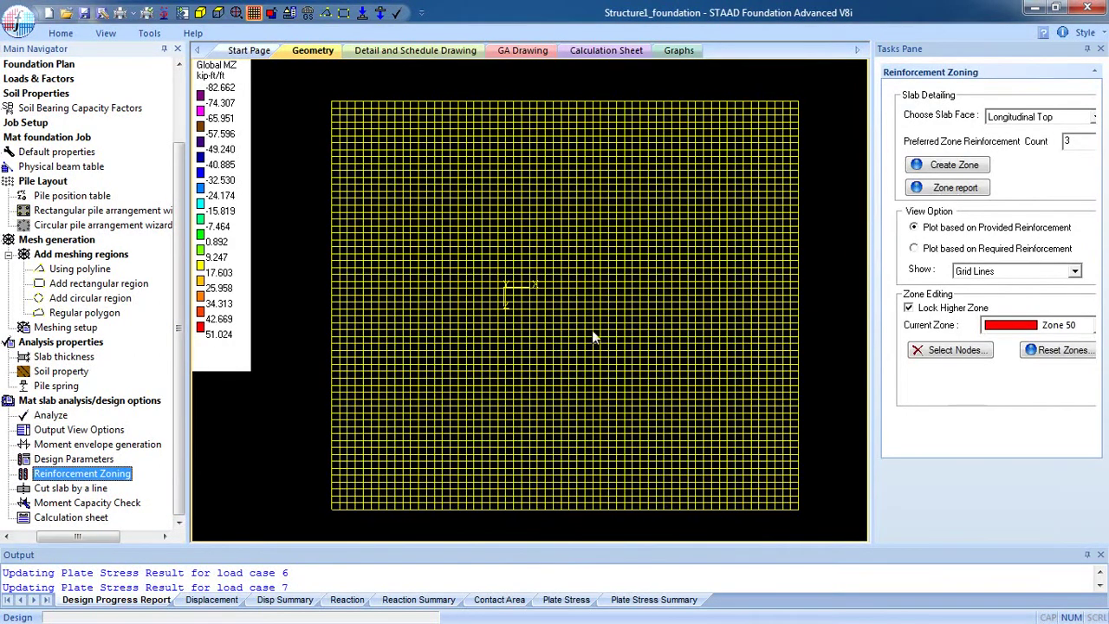
middle_drag(593, 329, 576, 322)
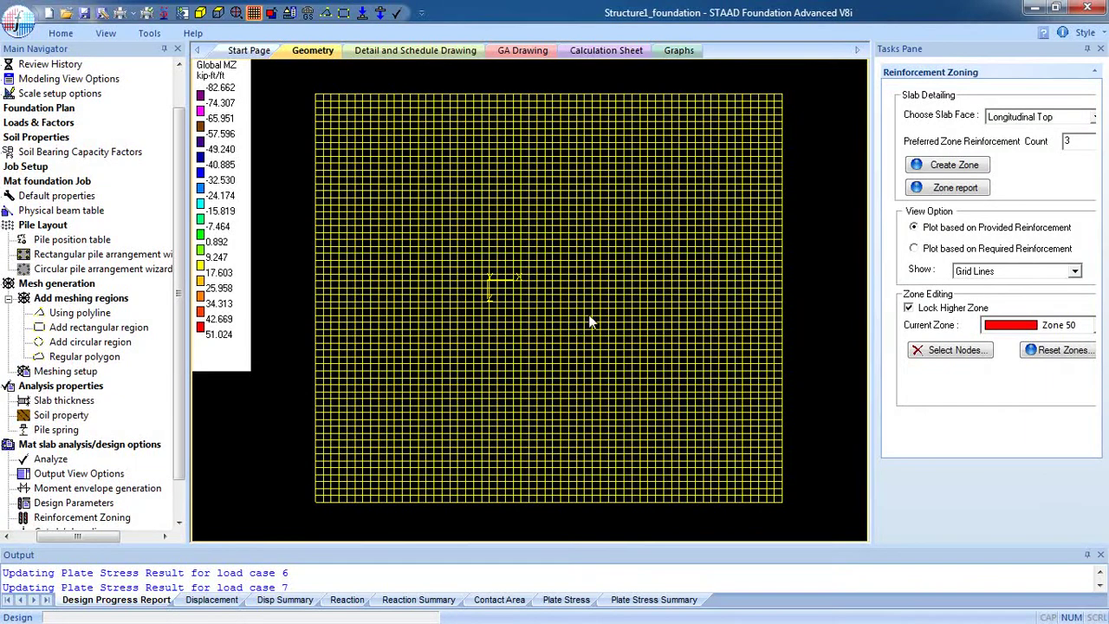
click(1005, 120)
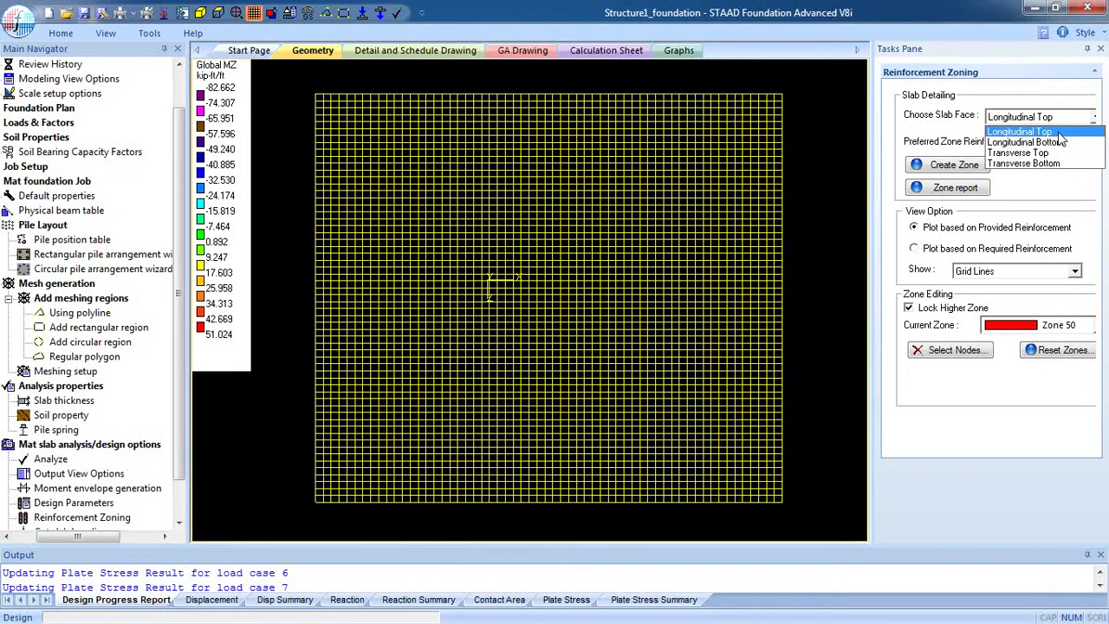
click(1059, 134)
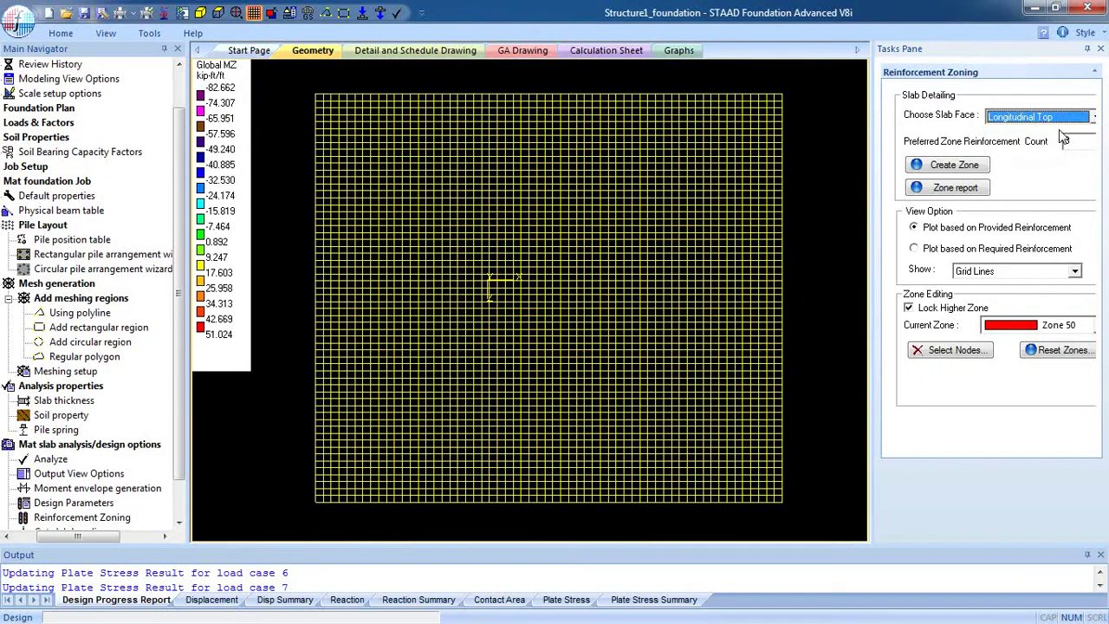
click(962, 171)
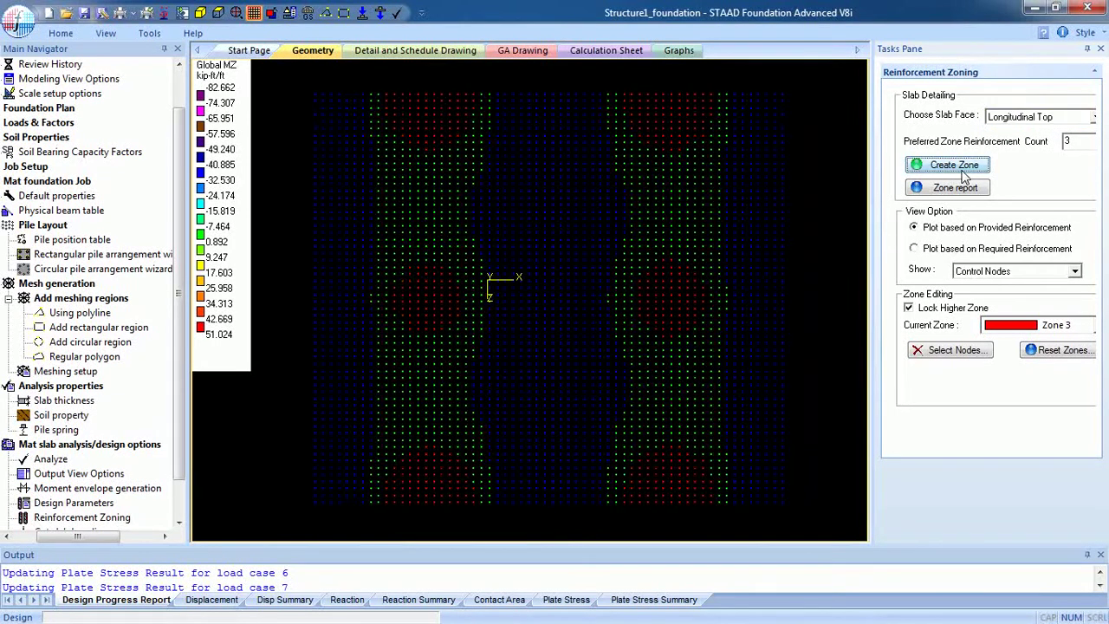
click(1047, 119)
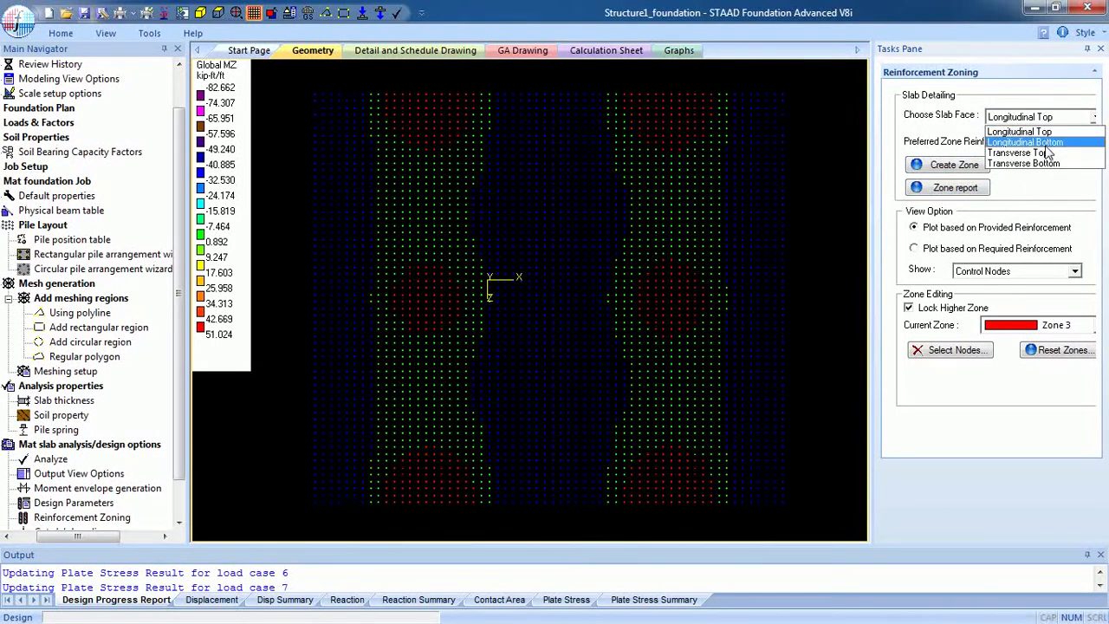
click(1026, 142)
click(955, 166)
Create reinforcement zones for the Transverse Top face, then the Transverse Bottom face.
click(1044, 117)
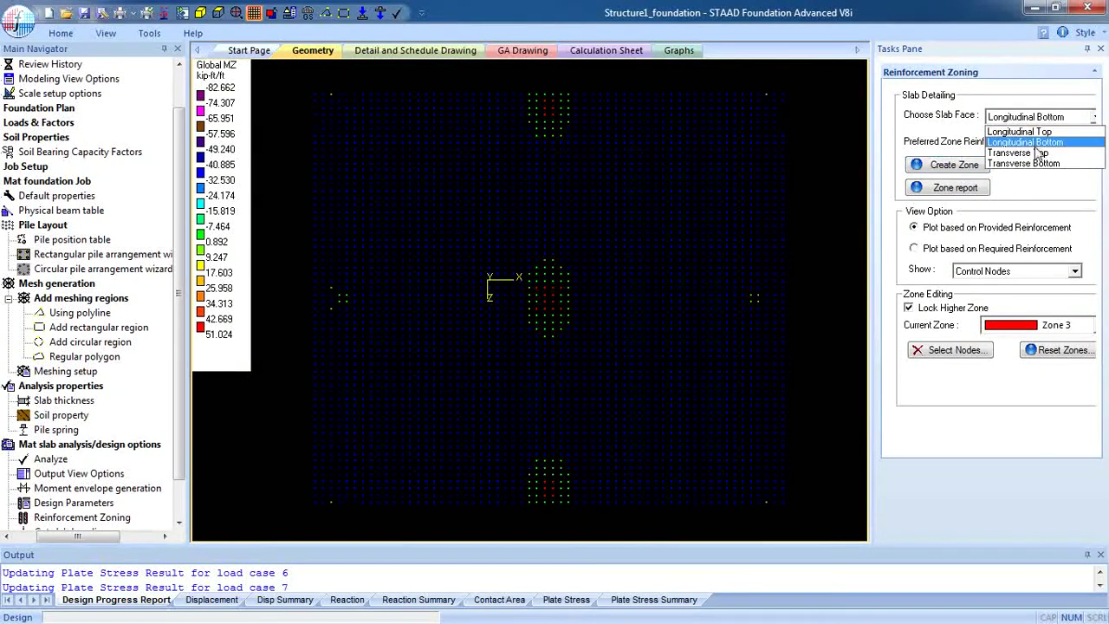
click(1037, 154)
click(917, 164)
click(1045, 119)
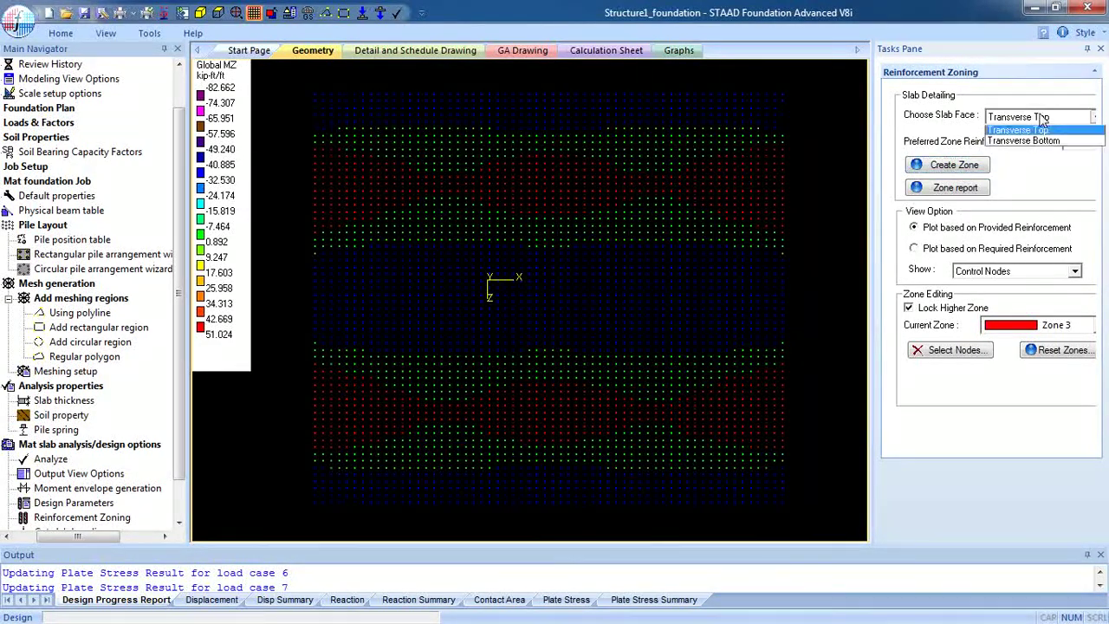
click(1052, 165)
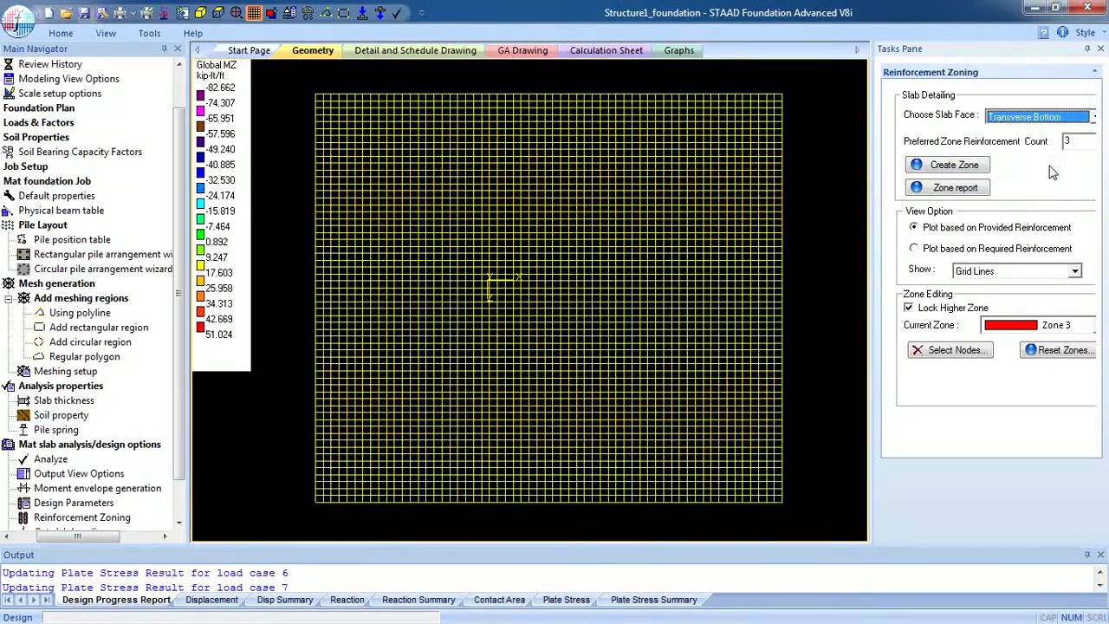
click(945, 169)
middle_drag(678, 259, 653, 292)
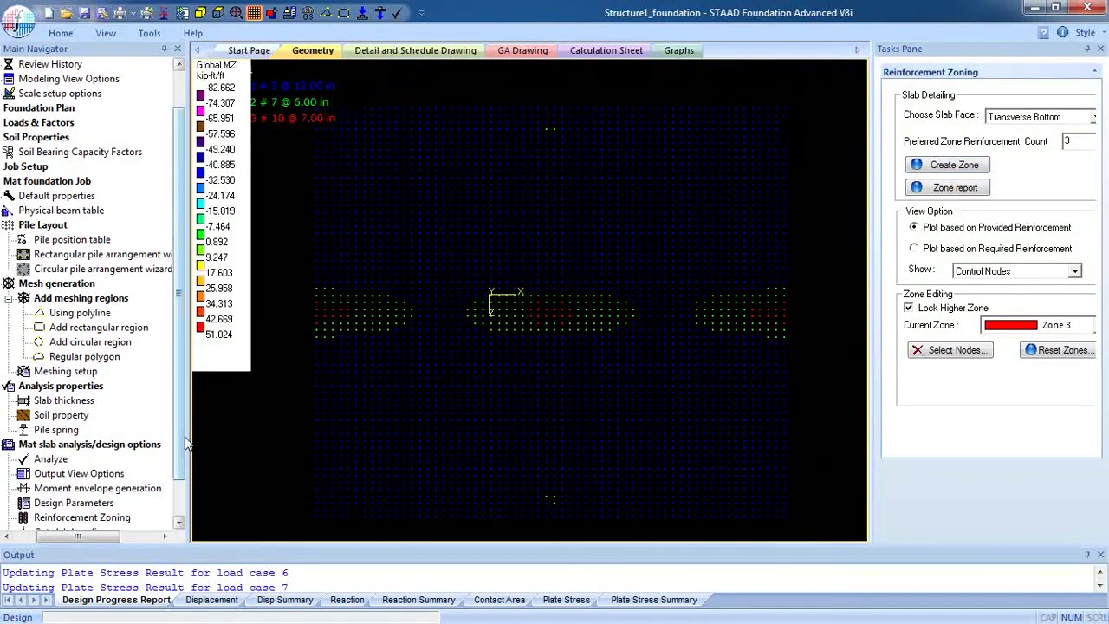
scroll(184, 444, down, 1)
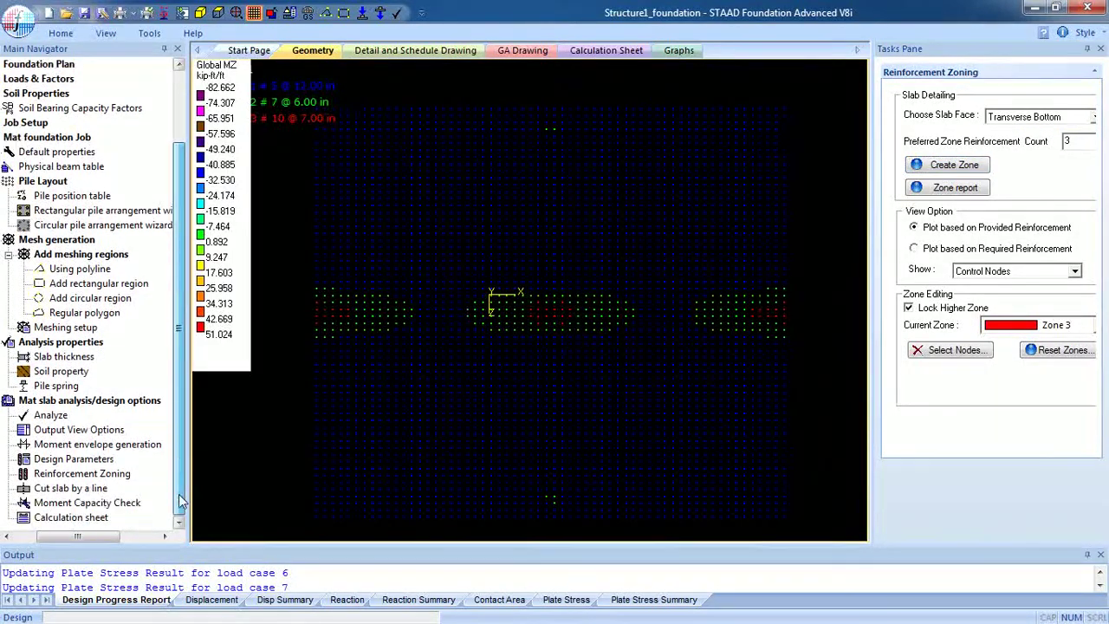
Open Cut slab by a line, try By drawing a line, then revert to By specifying coordinates.
click(94, 490)
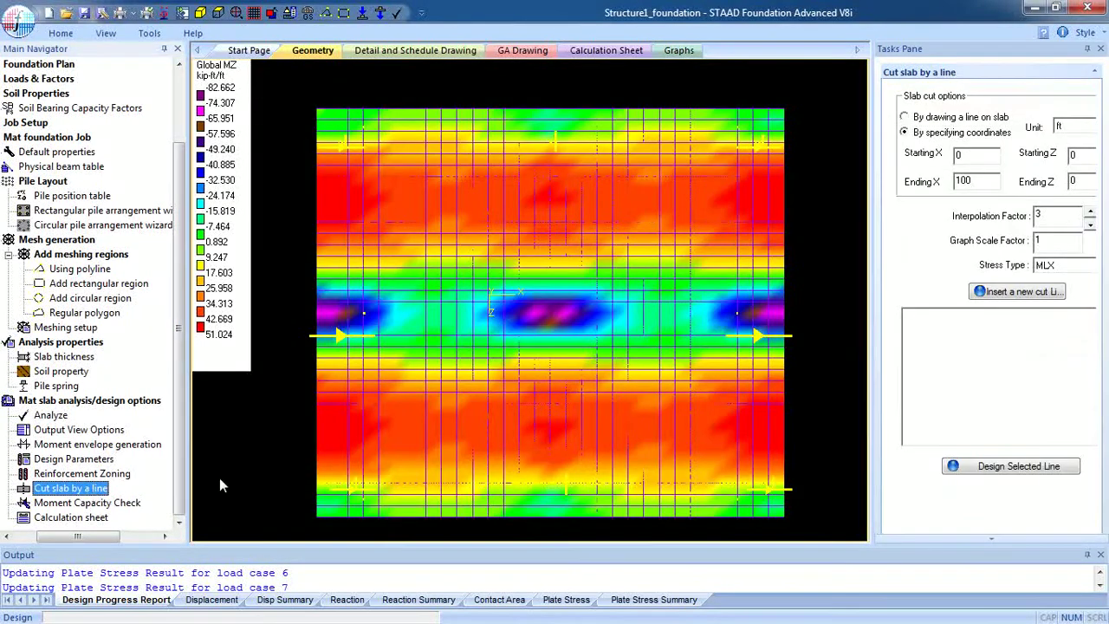
mouse_move(535, 381)
middle_down()
mouse_move(533, 365)
mouse_move(521, 366)
middle_up()
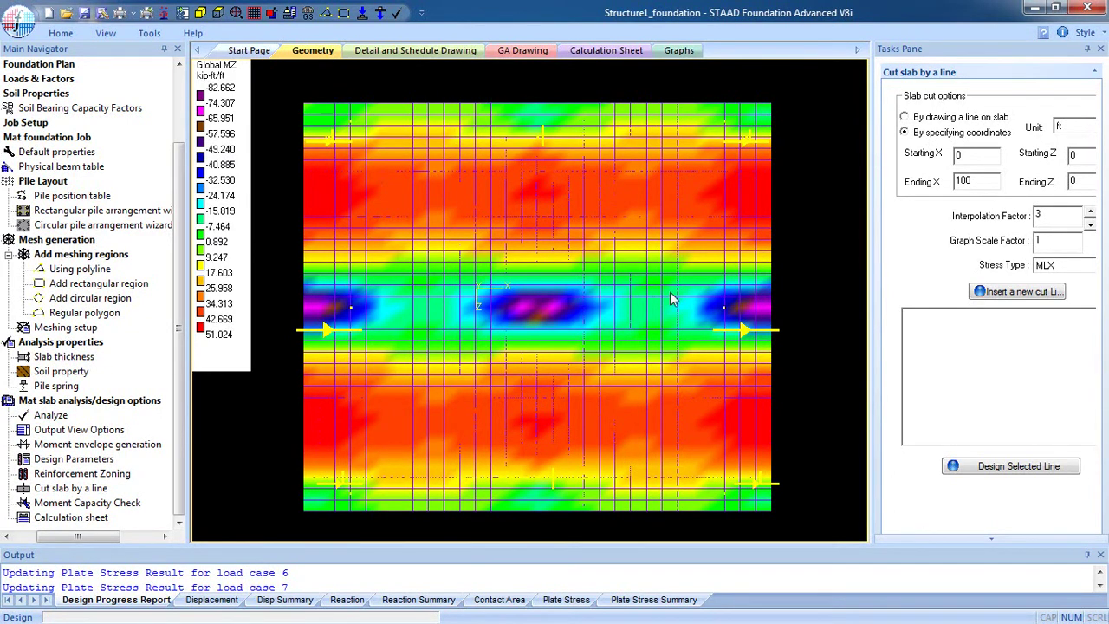
click(905, 119)
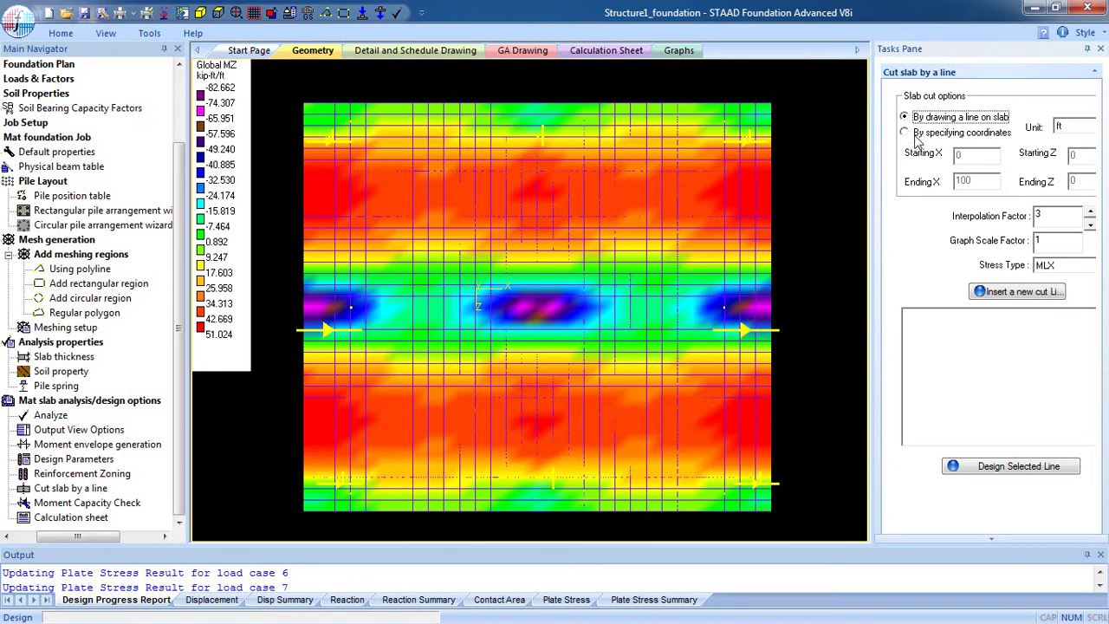
click(928, 139)
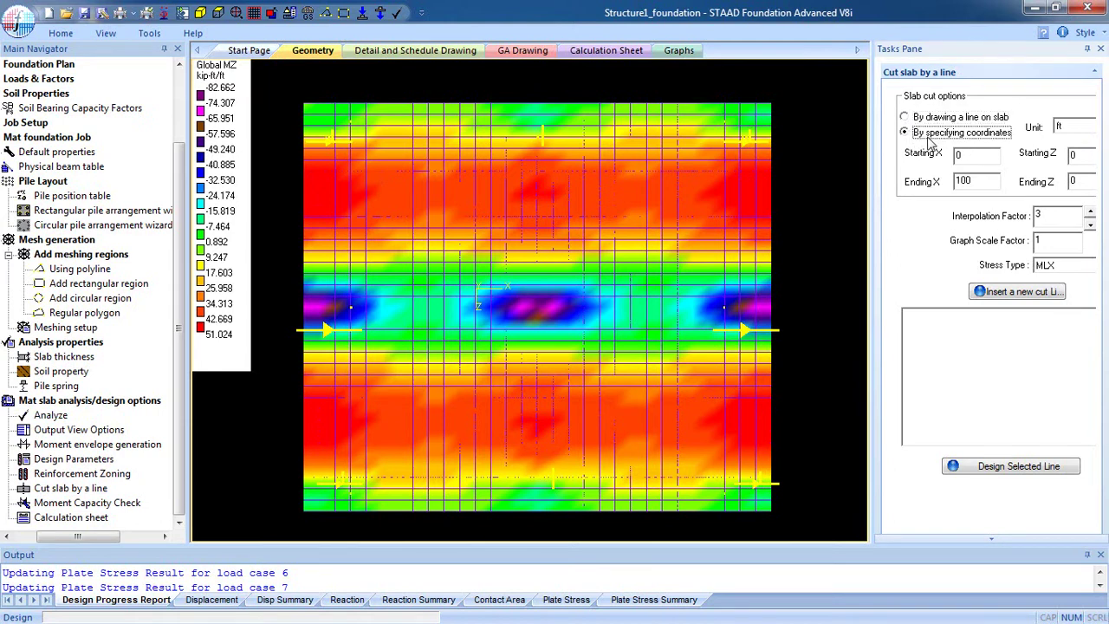
Plot the moment capacity and failure diagrams for the Longitudinal Top face with #3 bars @ 12 in.
click(91, 504)
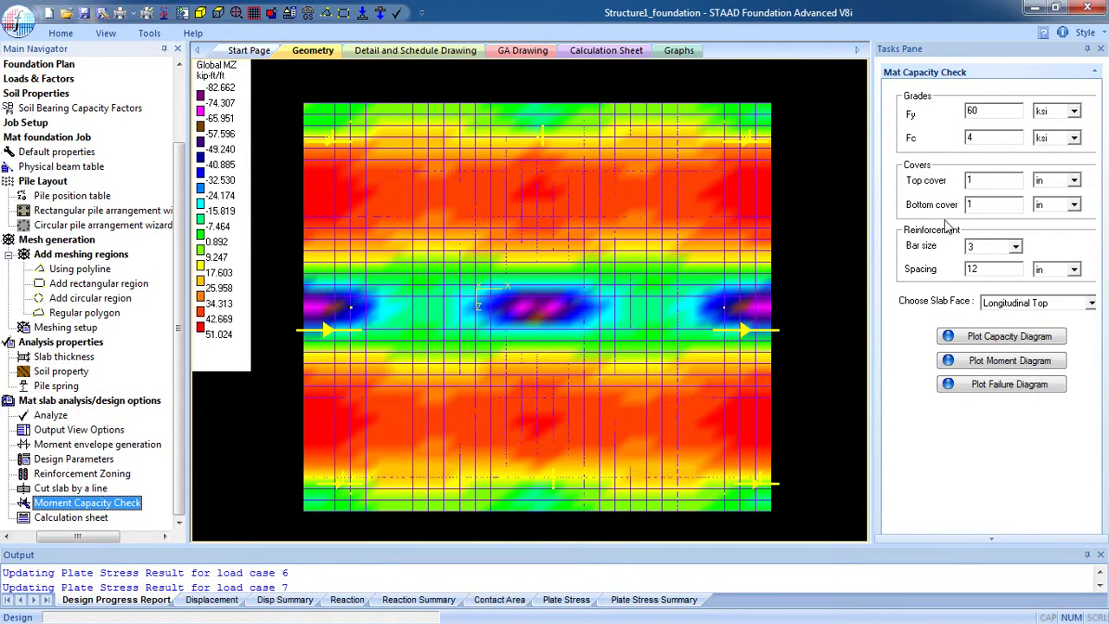
click(999, 311)
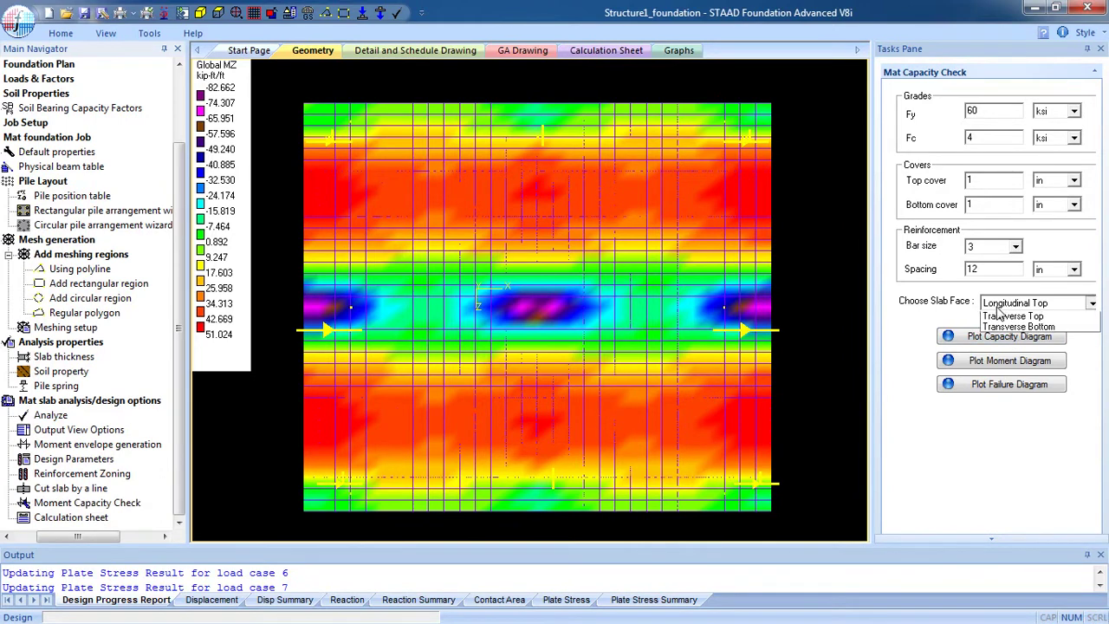
click(999, 316)
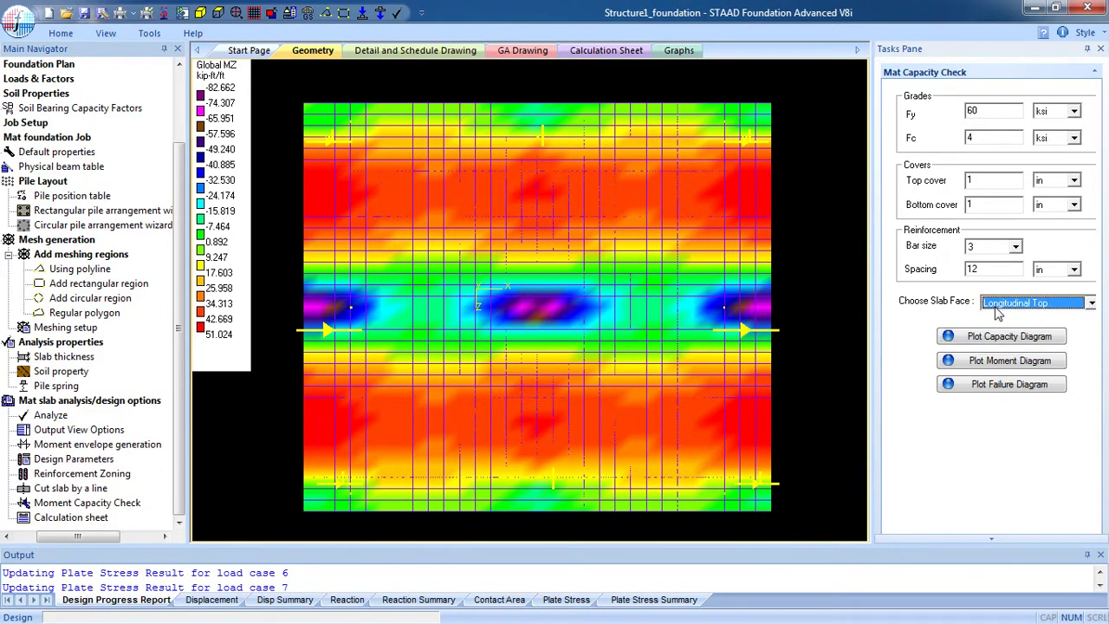
click(996, 338)
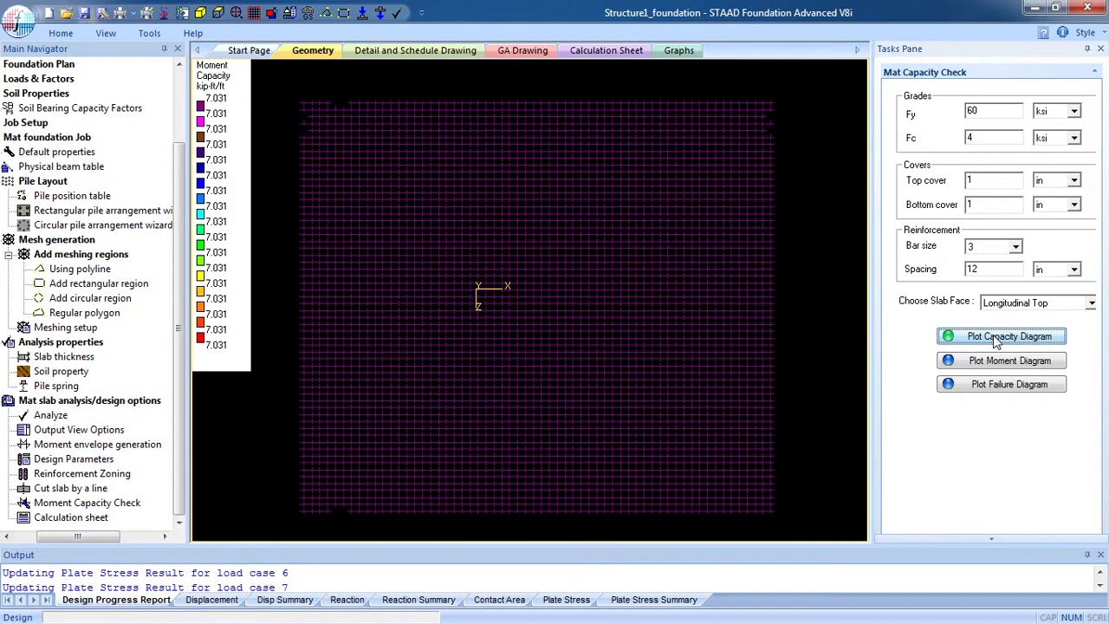
click(964, 390)
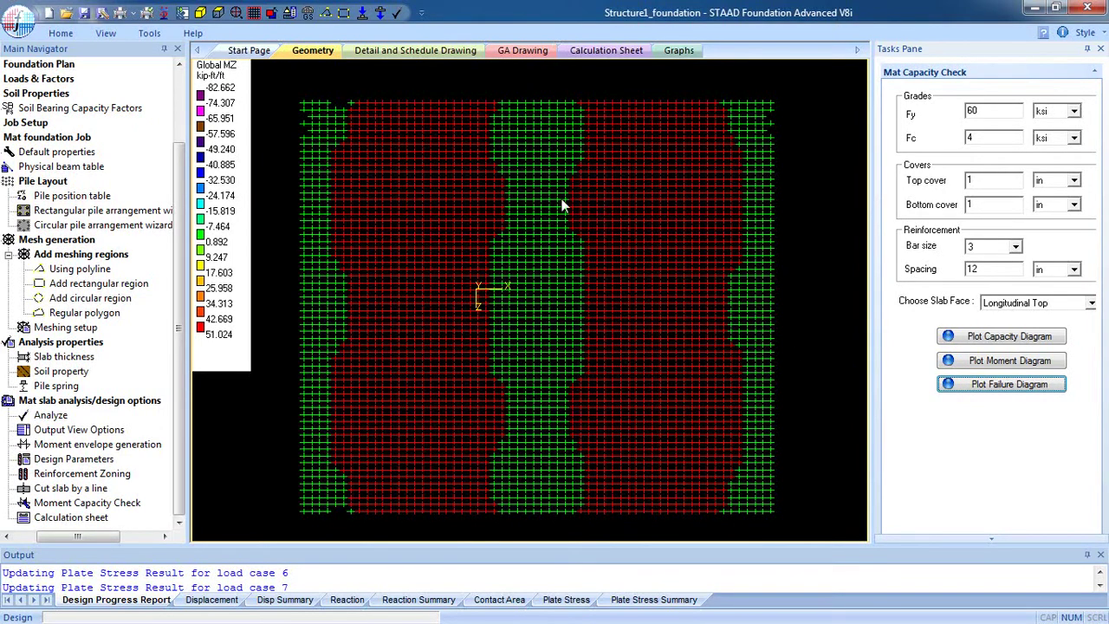
View the failure diagram for Longitudinal Bottom, Transverse Top, then Transverse Bottom faces.
click(988, 302)
click(1037, 330)
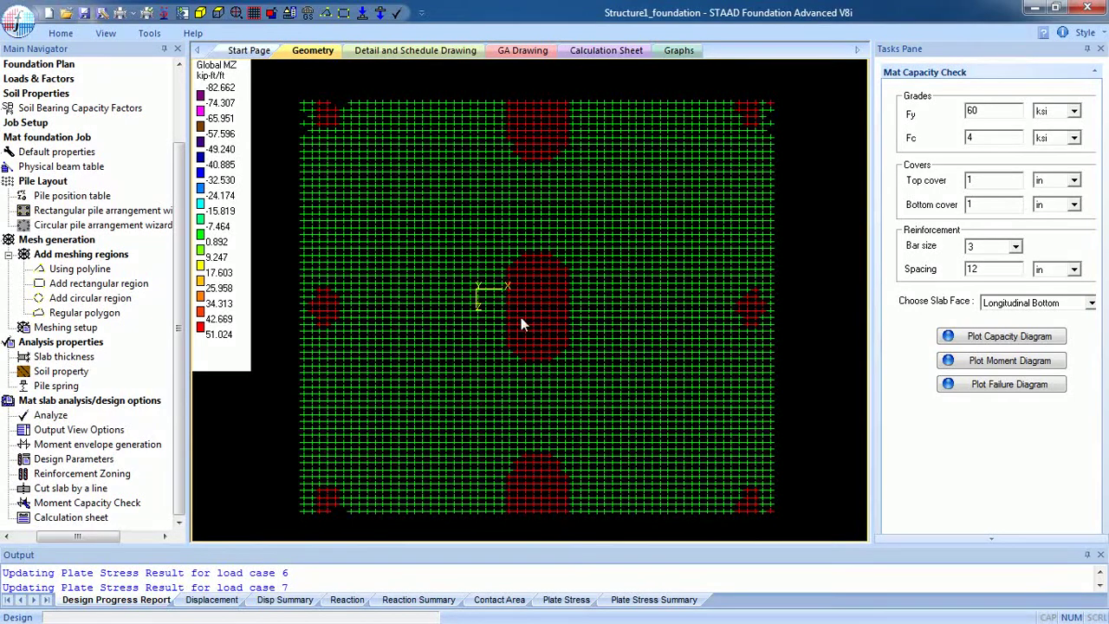
click(1090, 302)
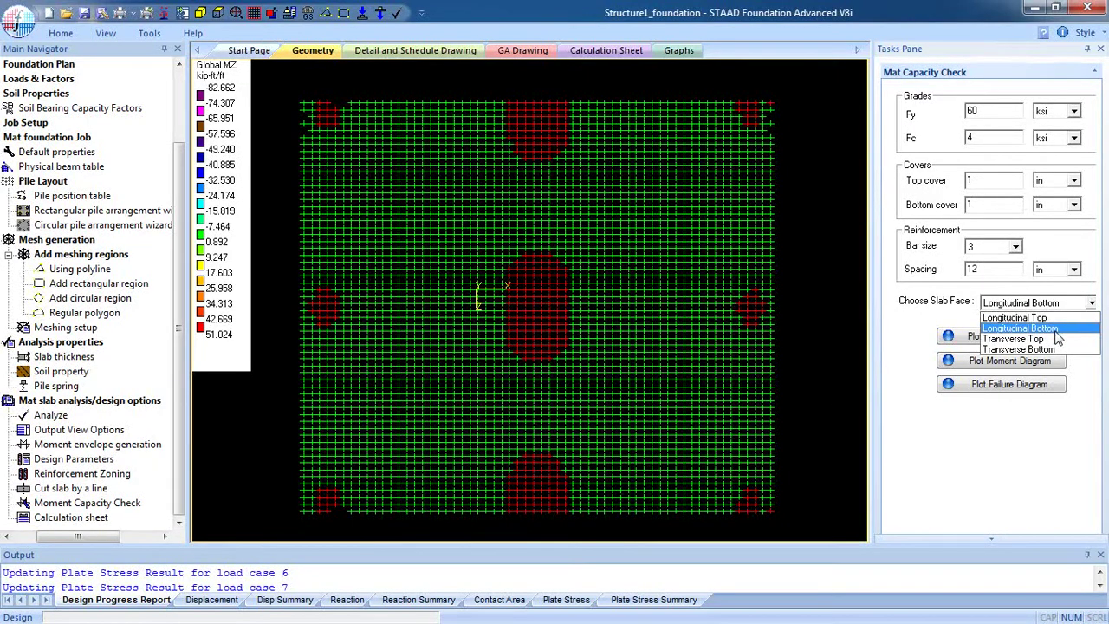
click(1057, 339)
click(1090, 303)
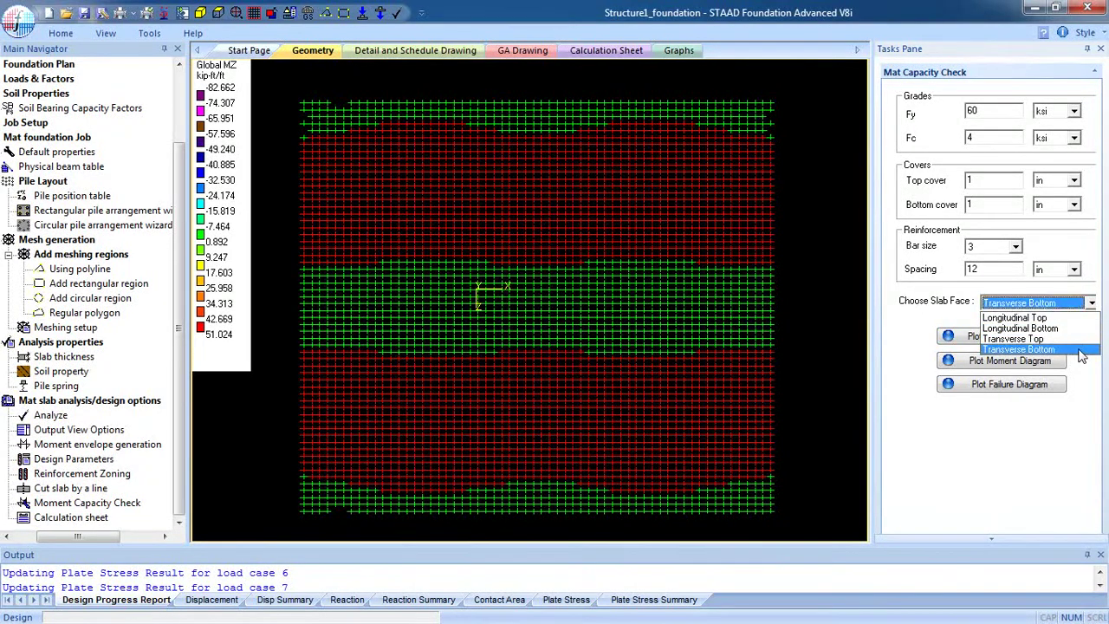
click(1078, 349)
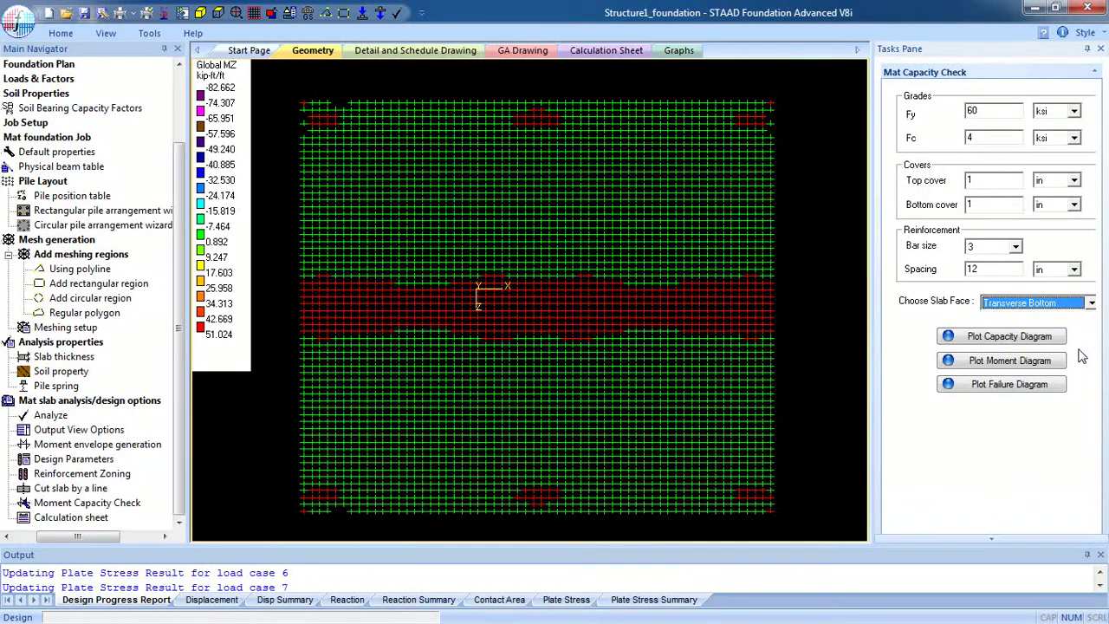
Switch the check to #10 bars and replot the capacity and failure diagrams.
click(1014, 249)
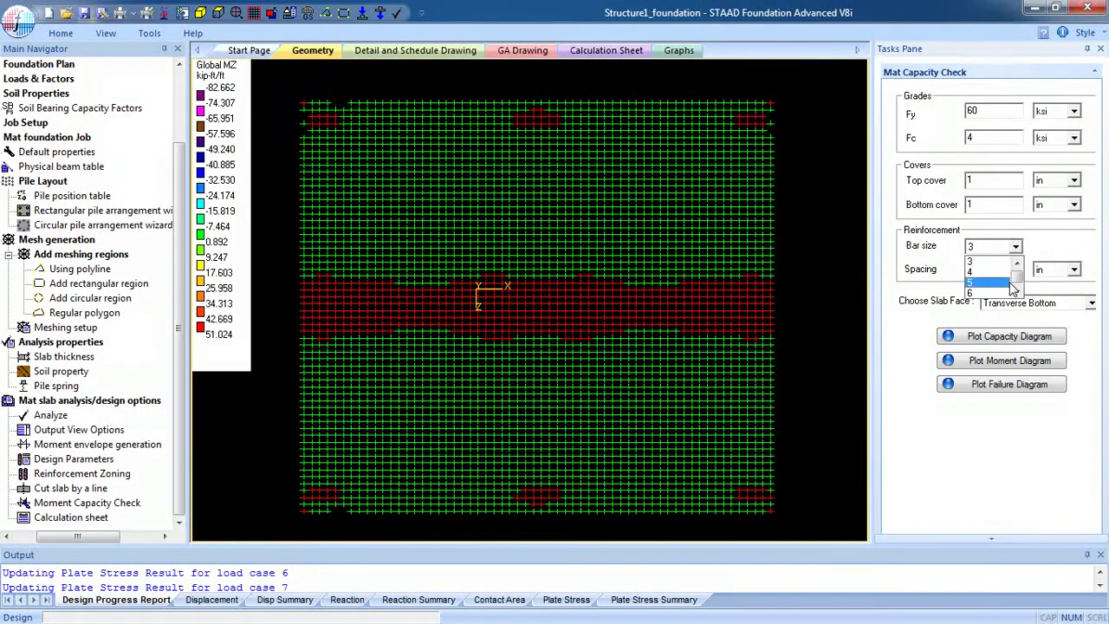
scroll(1014, 289, down, 2)
click(995, 274)
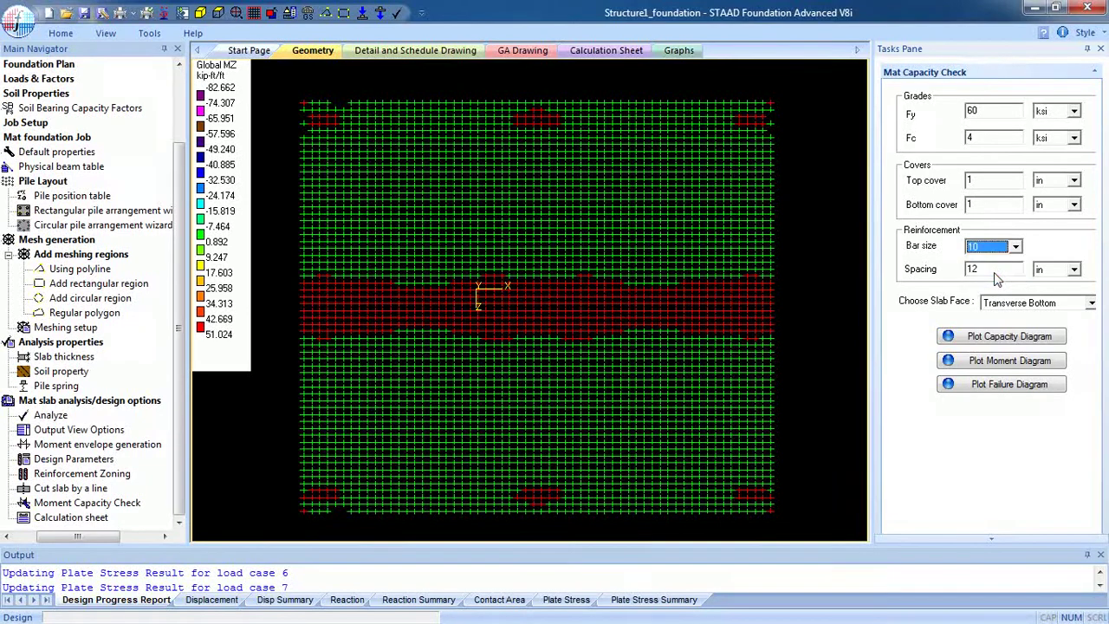
click(1028, 344)
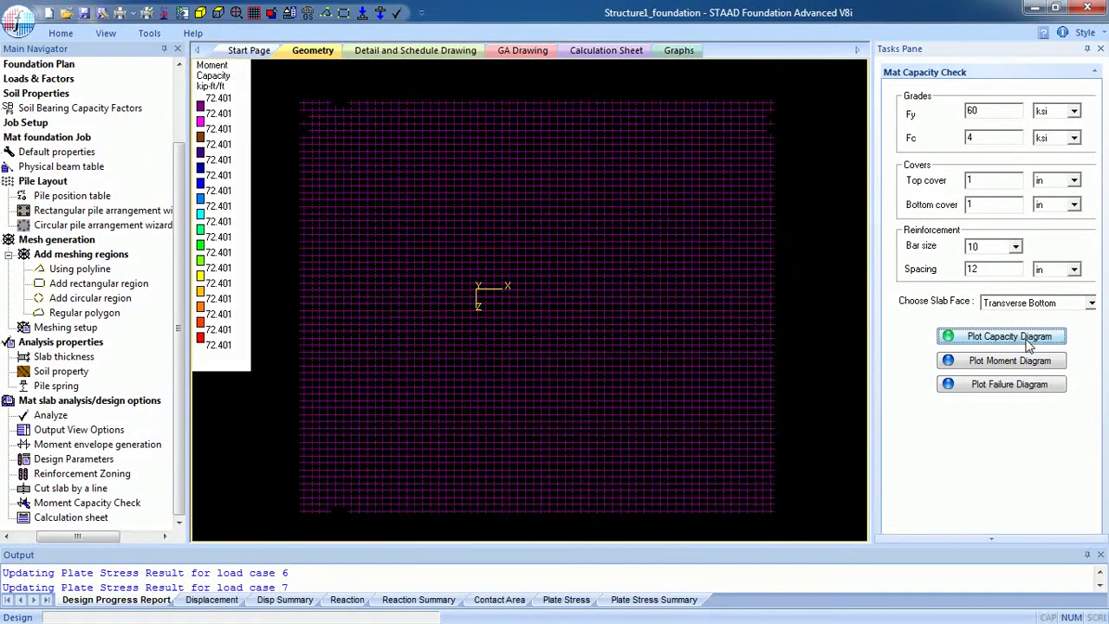
click(1039, 393)
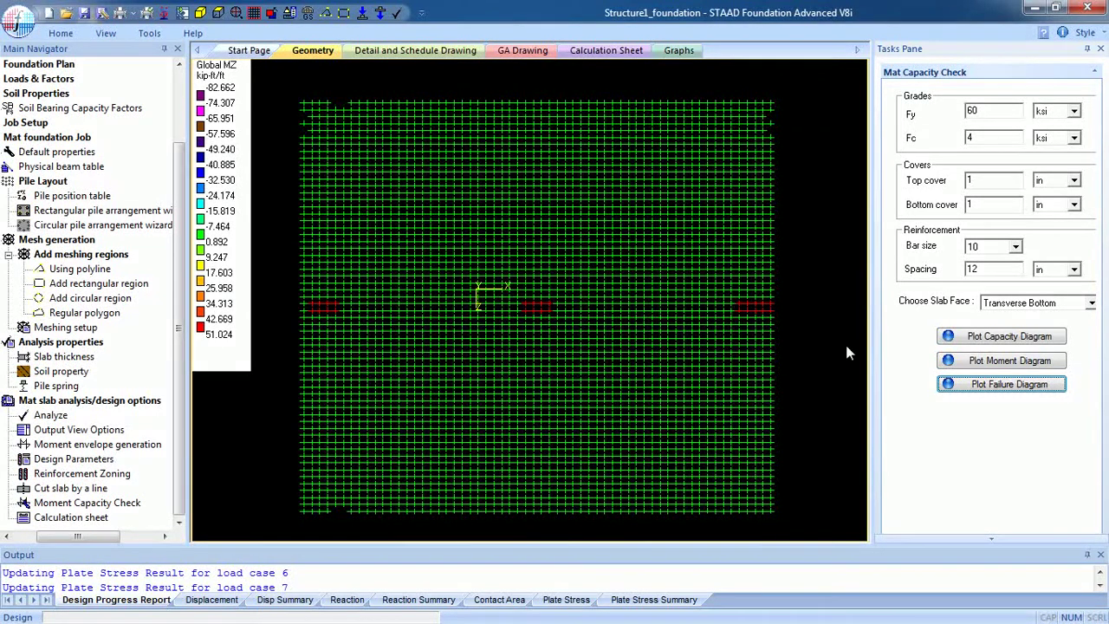
Review the #10-bar failure diagrams for all four slab faces, ending on Transverse Bottom.
click(998, 304)
click(1008, 316)
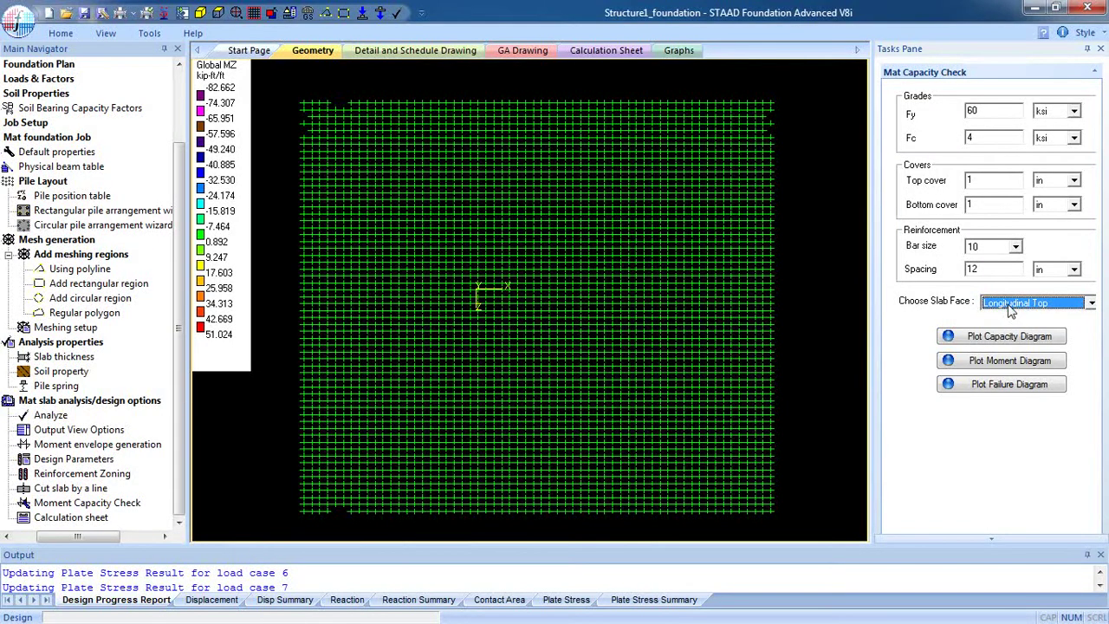
click(1010, 307)
click(1050, 316)
click(1035, 302)
click(1014, 326)
click(1005, 303)
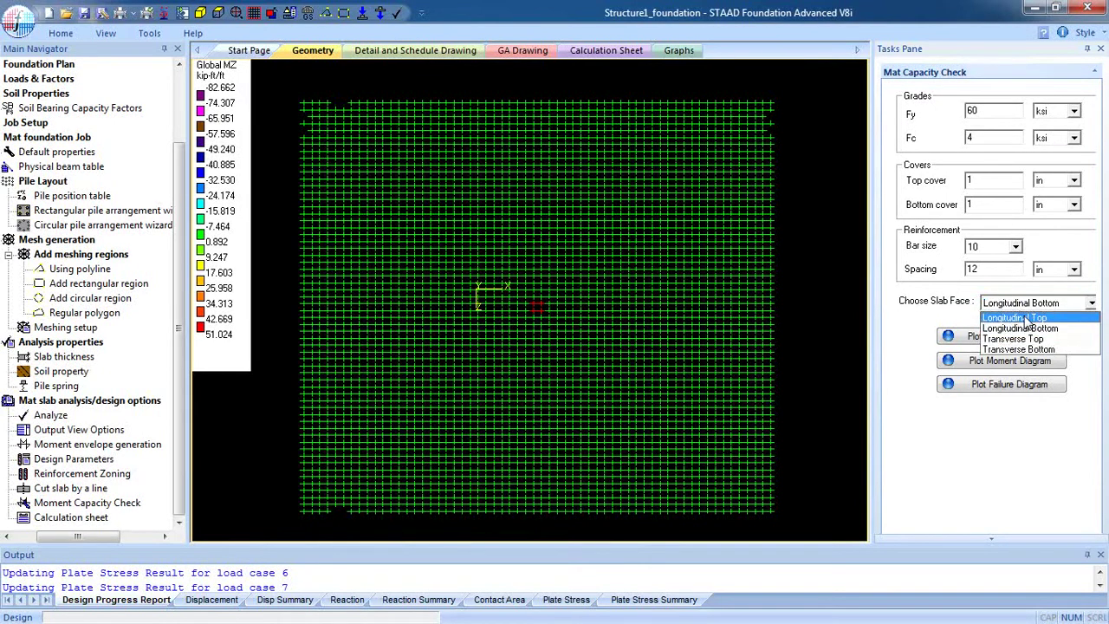
click(1059, 338)
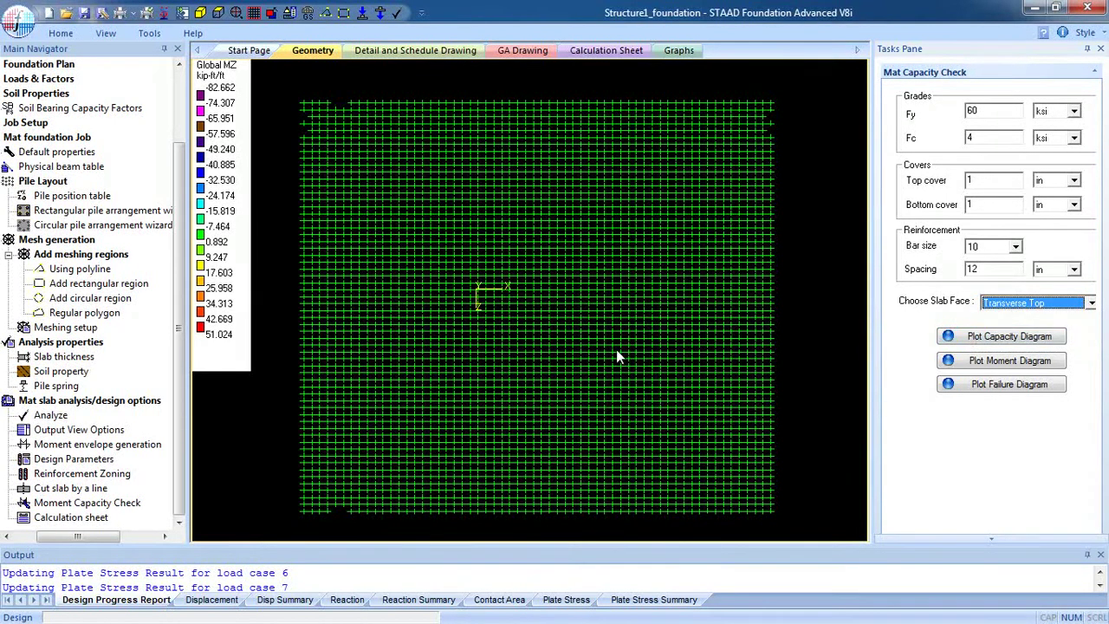
click(1029, 305)
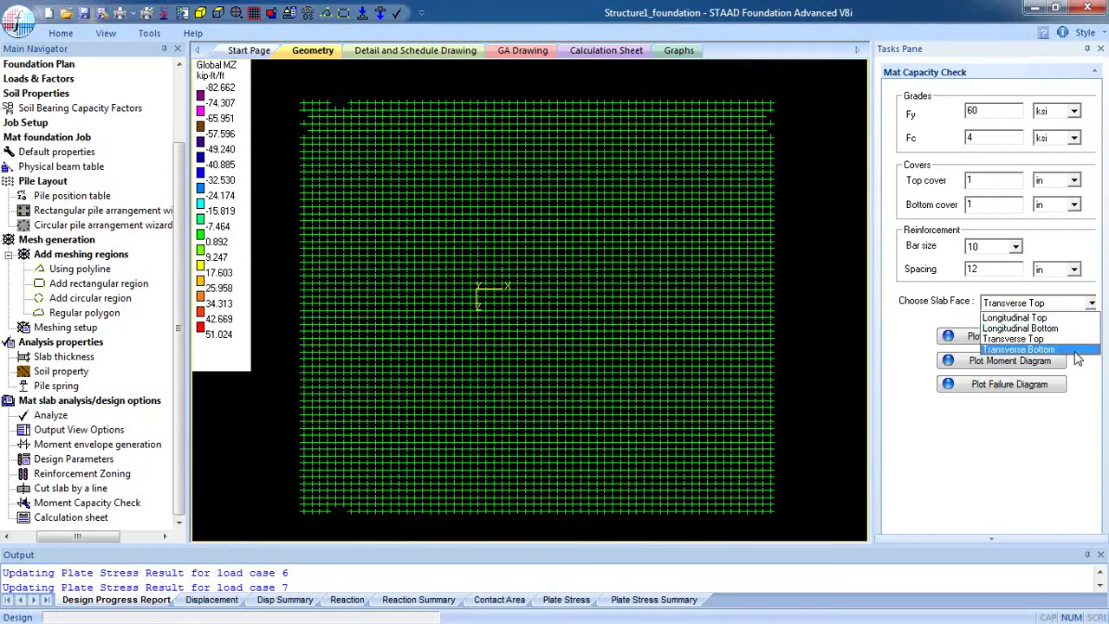
click(1064, 351)
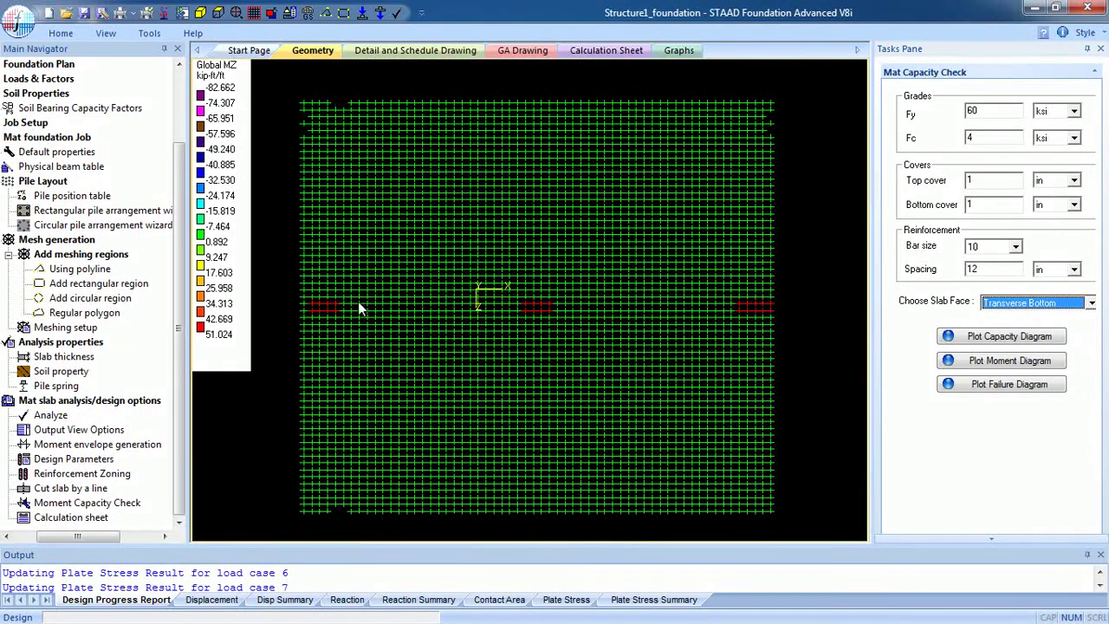
Replot capacity and failure diagrams with #10 bars at 10 in, then at 8 in spacing.
double_click(993, 270)
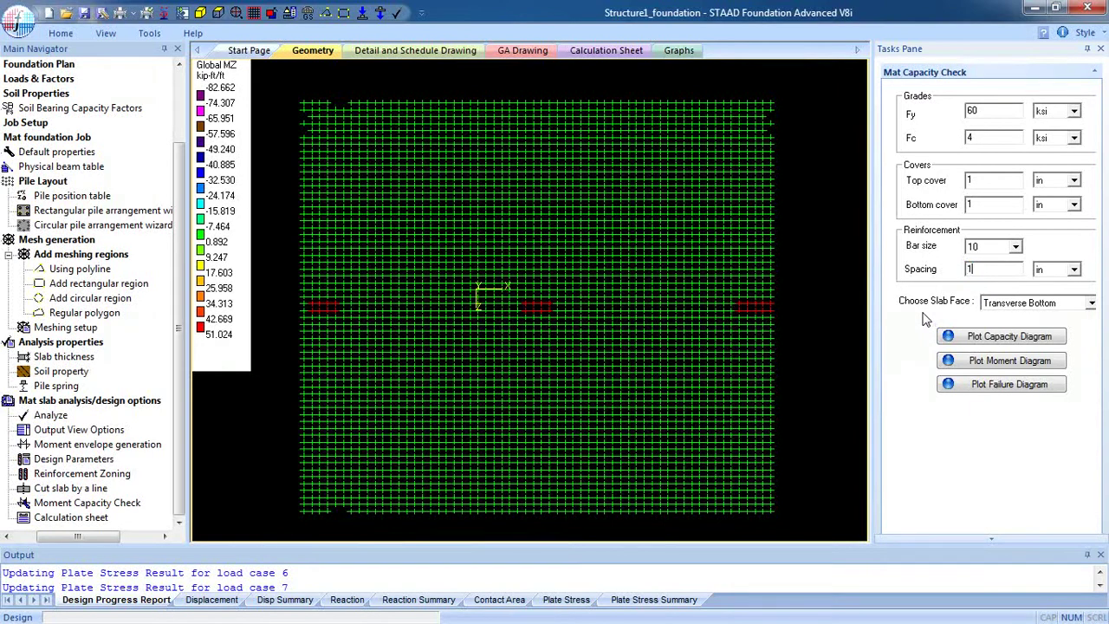
text(10)
click(1044, 340)
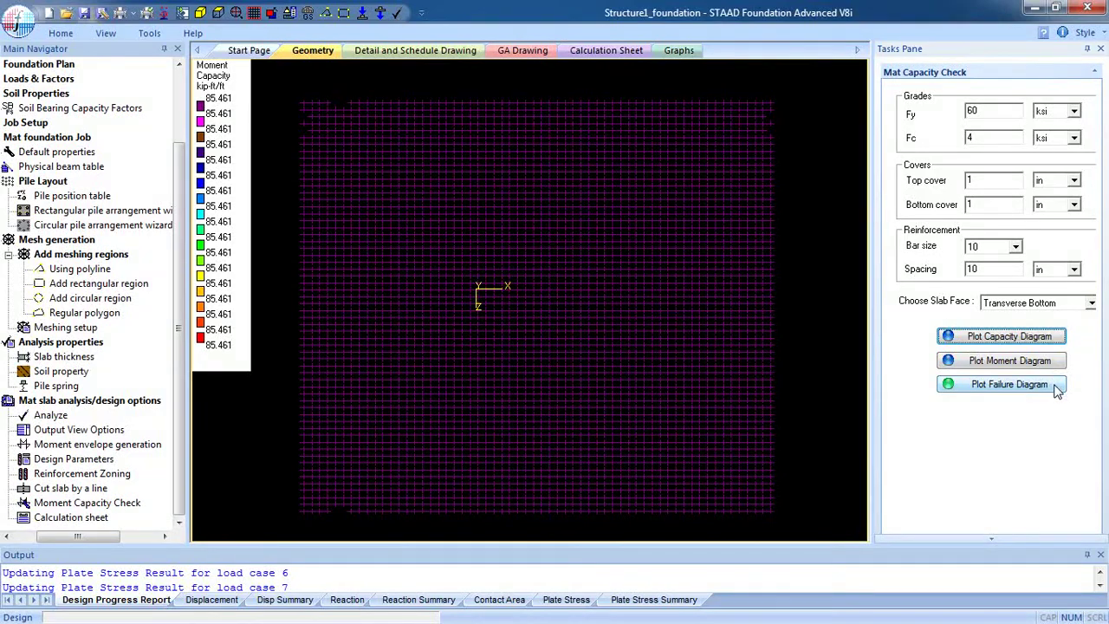
click(1058, 390)
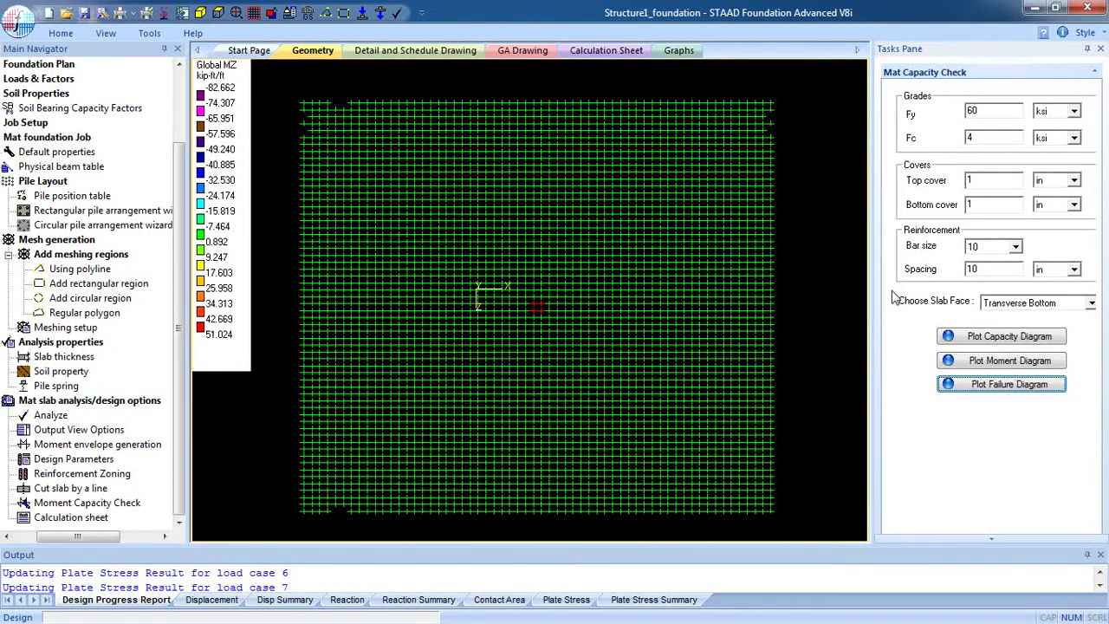
double_click(981, 276)
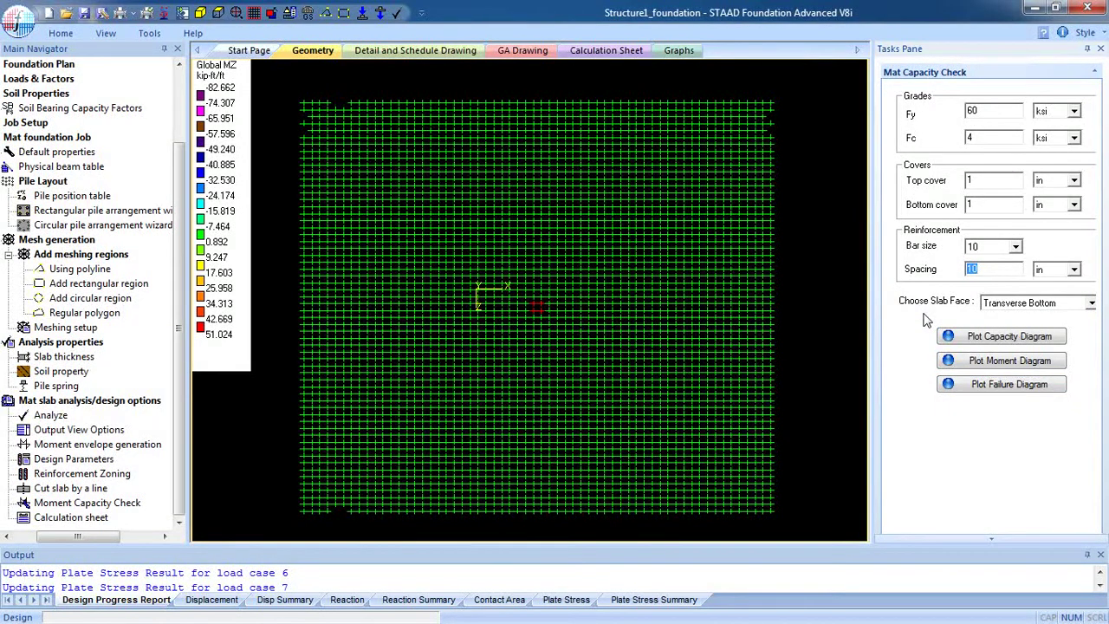
text(8)
click(1009, 341)
click(1021, 388)
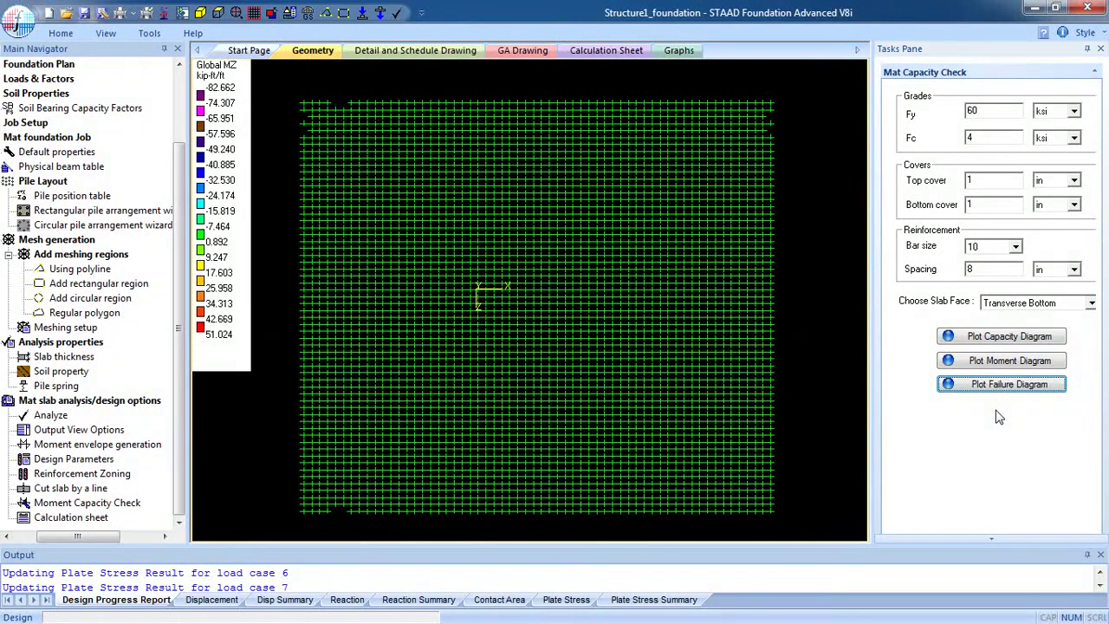
Review the 8 in spacing failure diagrams for each slab face, ending on Transverse Bottom.
click(1079, 306)
click(997, 319)
click(1046, 305)
click(1046, 325)
click(1046, 304)
click(1049, 316)
click(1049, 305)
click(1053, 339)
click(1075, 305)
click(1071, 349)
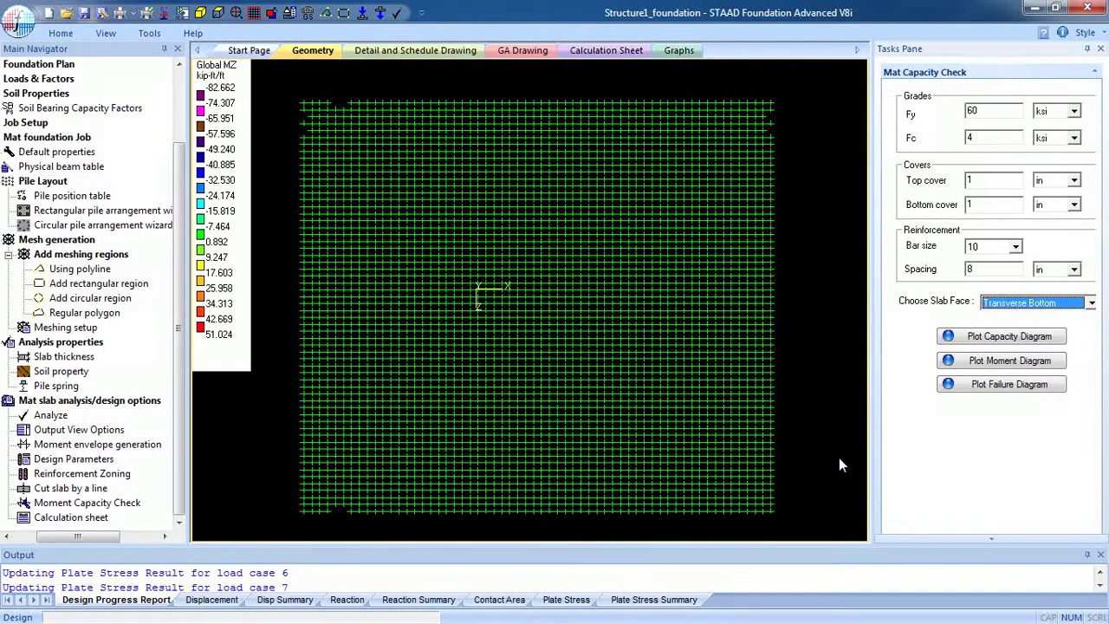
click(1001, 272)
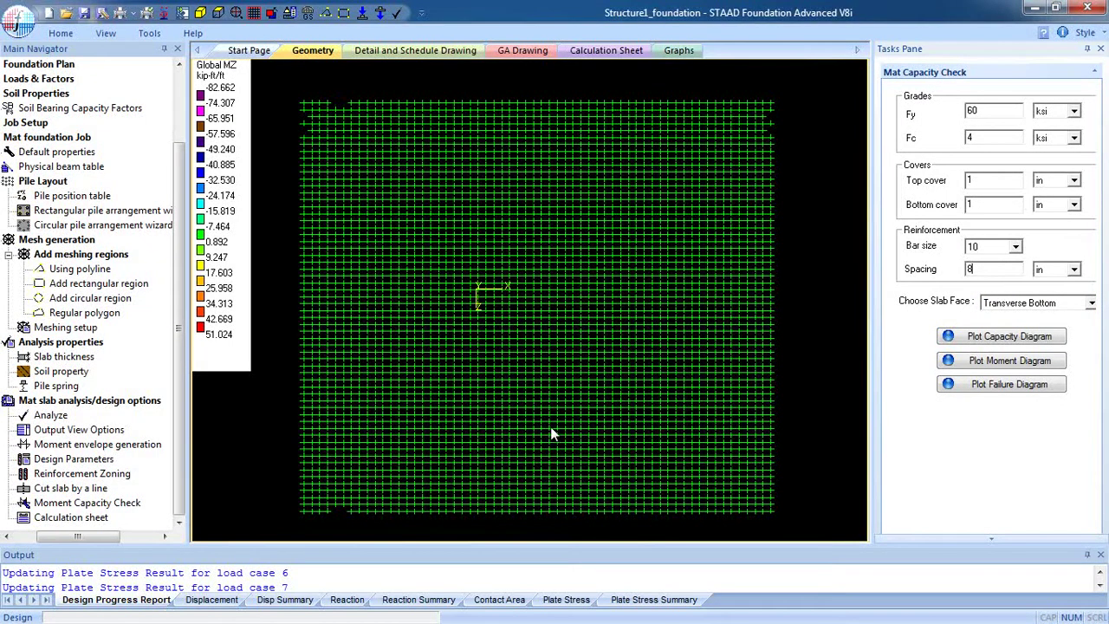
Plot actual moment contours for each slab face, ending on Transverse Bottom (−103.889 to −6.111 kip-ft/ft).
click(950, 364)
click(1012, 310)
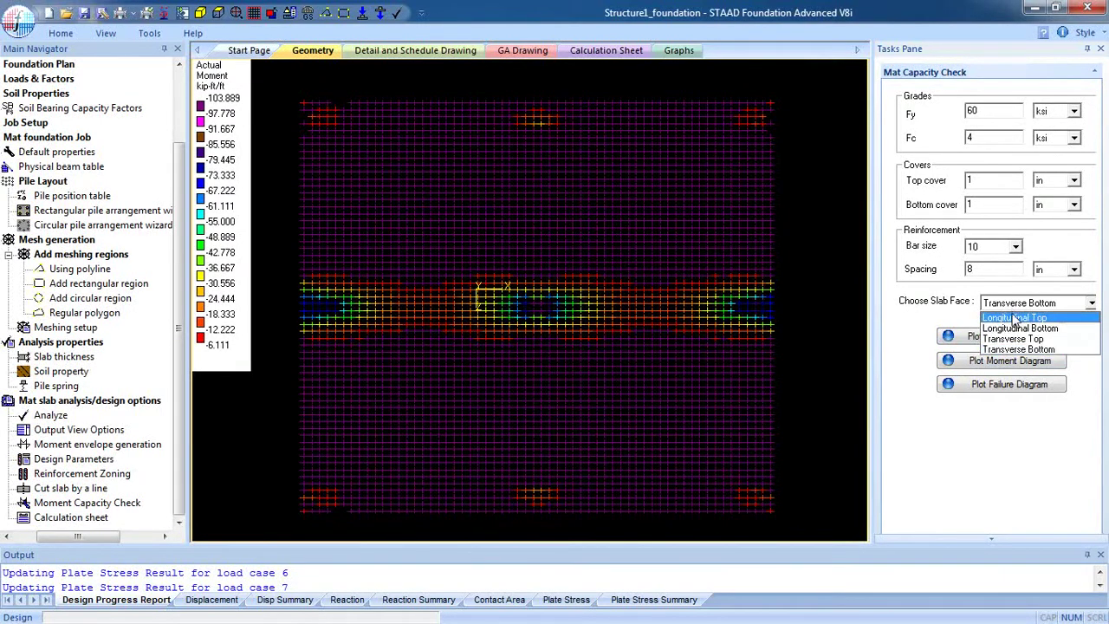
click(1014, 329)
click(1009, 311)
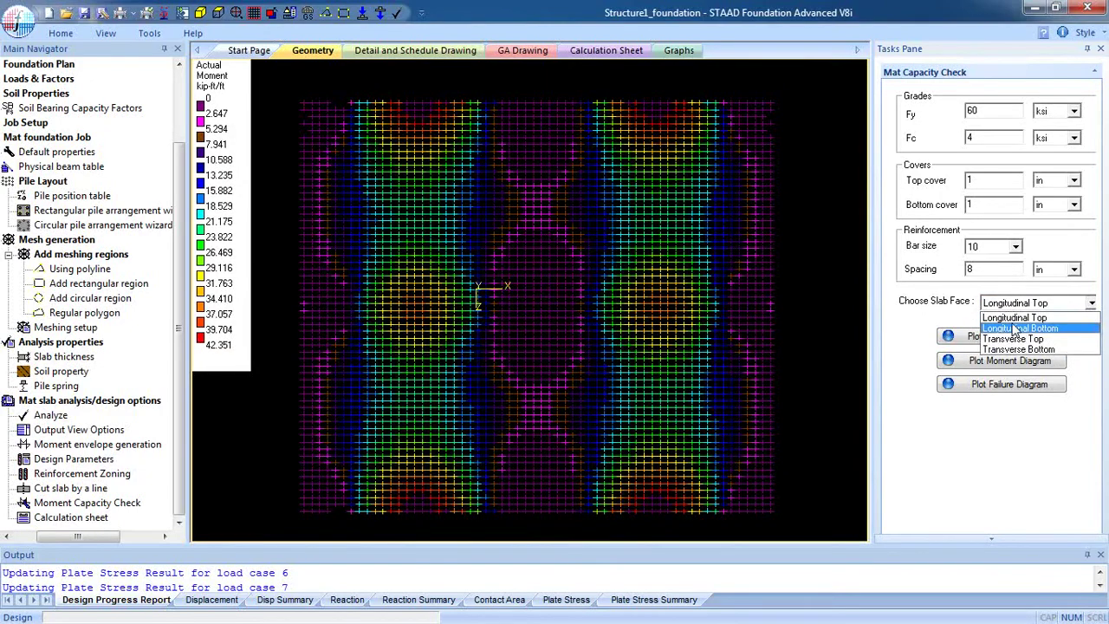
click(1014, 328)
click(1012, 307)
click(1010, 339)
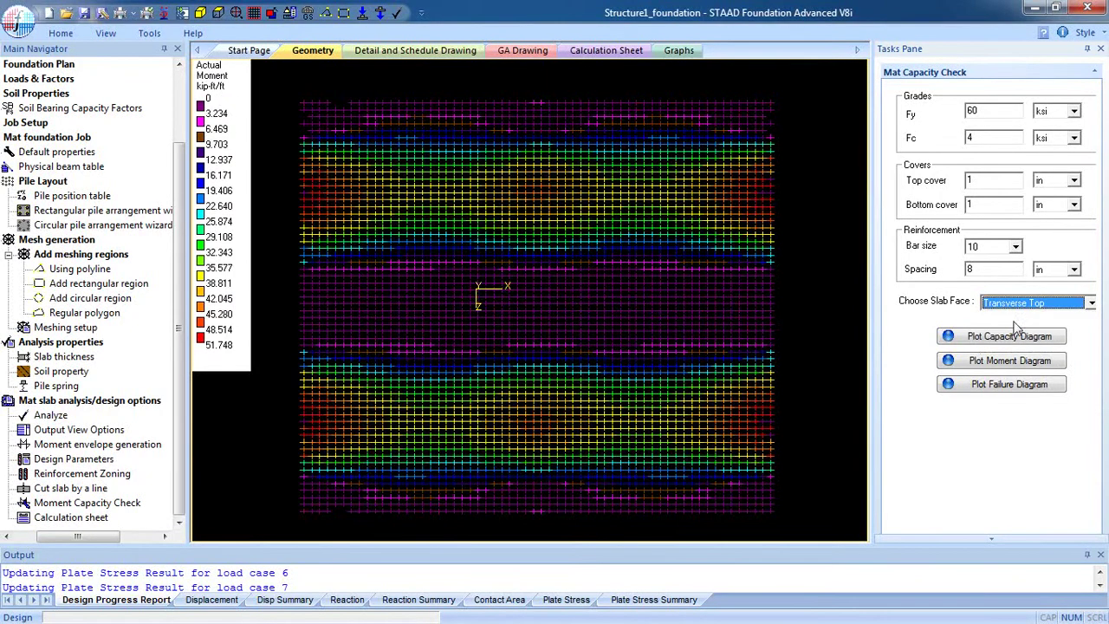
click(1014, 310)
click(1018, 349)
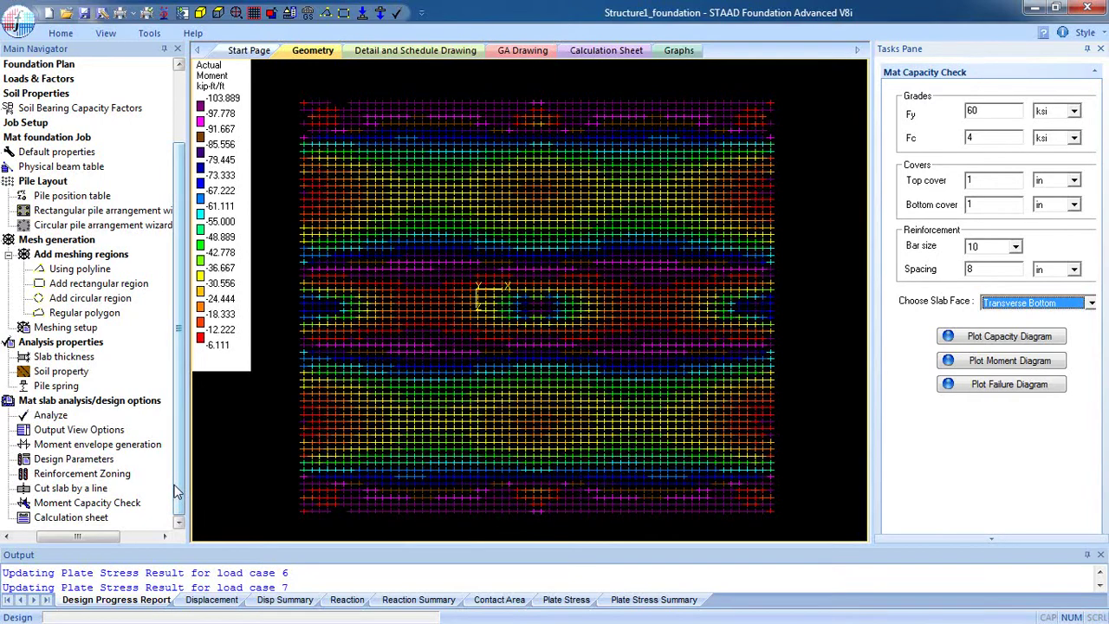
Read the Design of Mat Foundation sheet through punching shear and reinforcement, then return to its top.
click(97, 518)
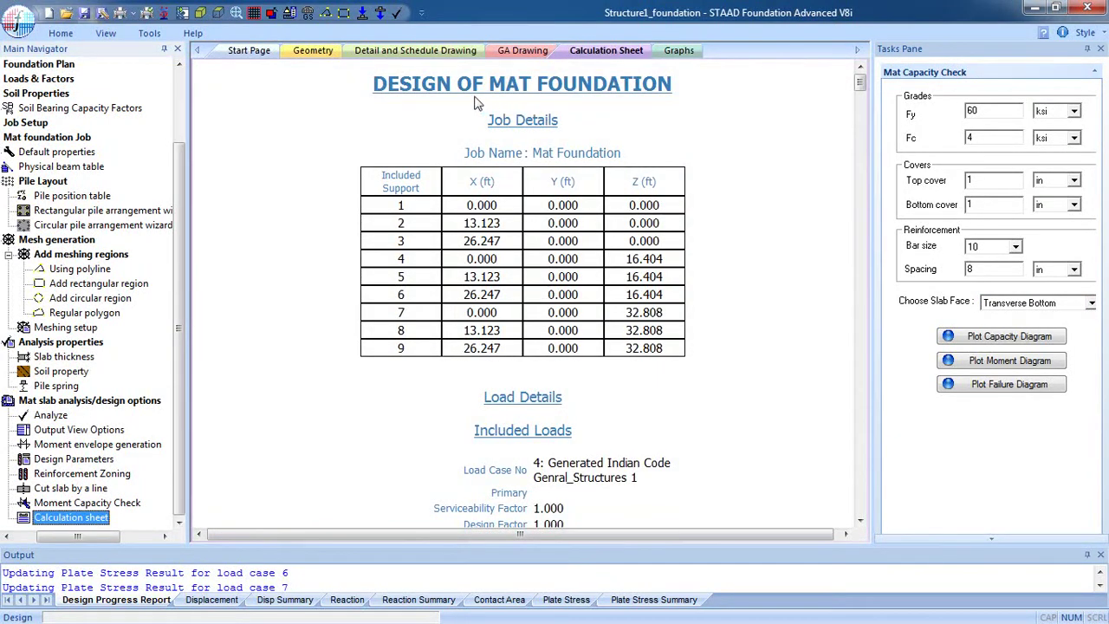
click(657, 419)
scroll(657, 419, down, 8)
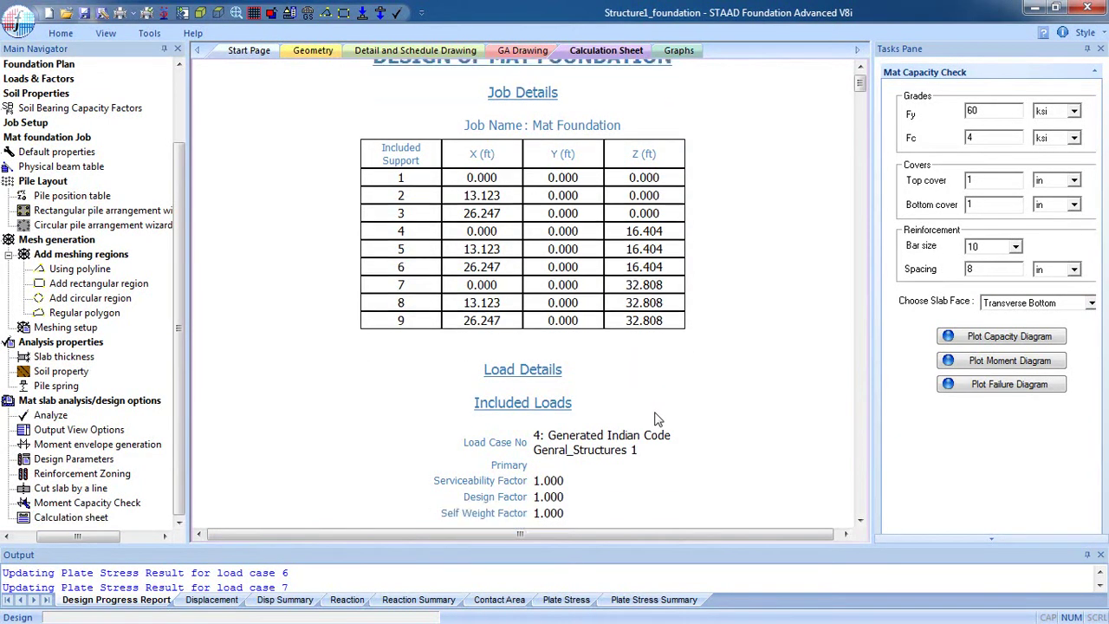
scroll(657, 419, down, 20)
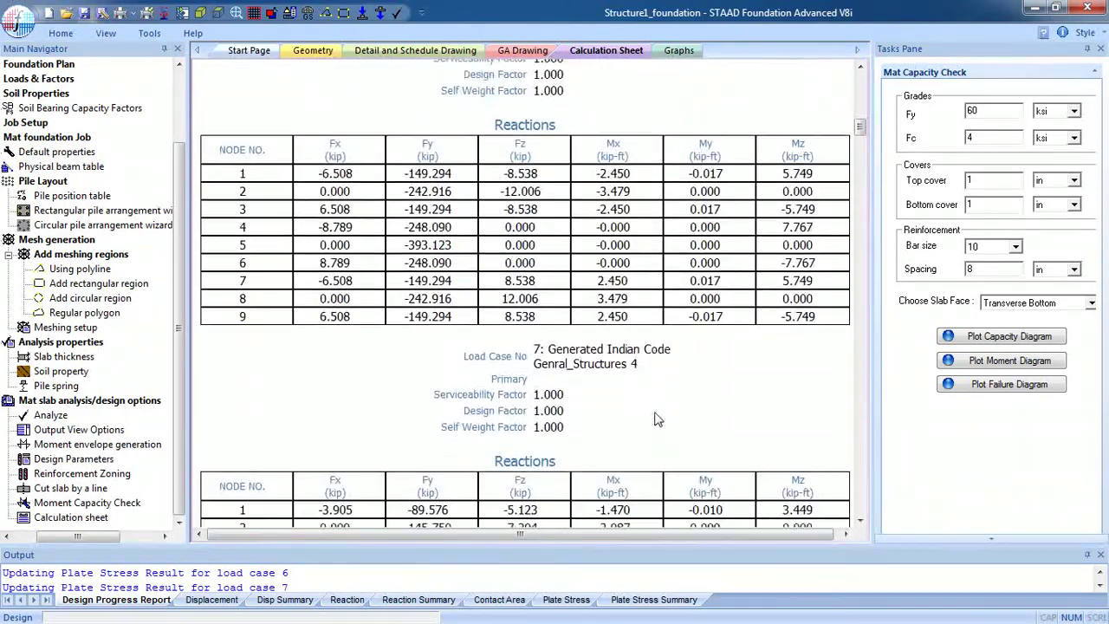
scroll(657, 419, down, 20)
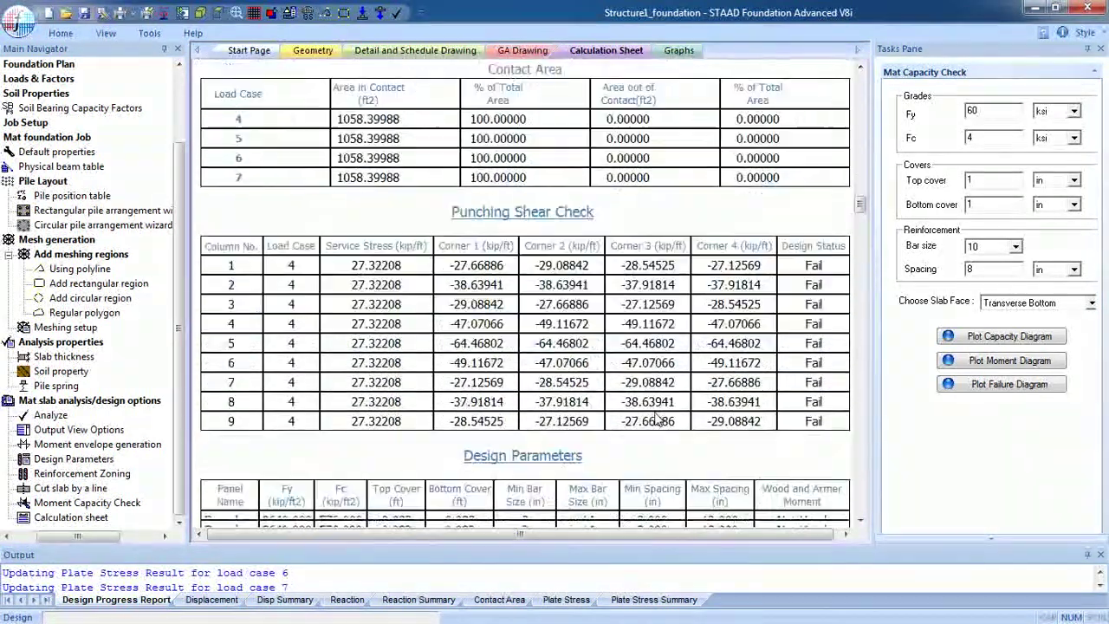
scroll(656, 420, down, 20)
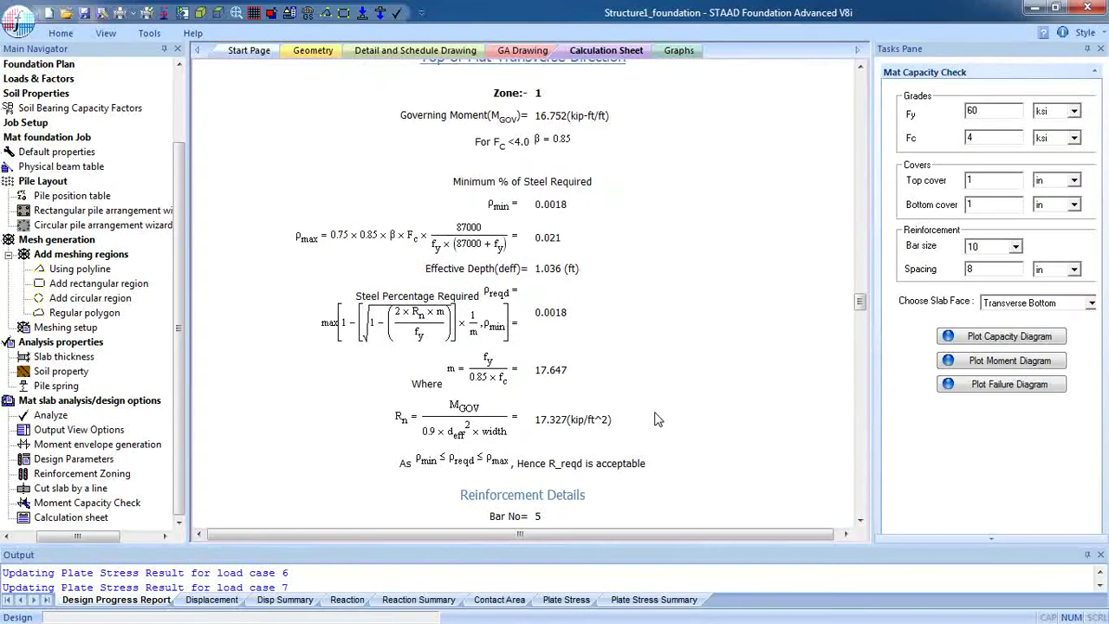
scroll(656, 420, down, 20)
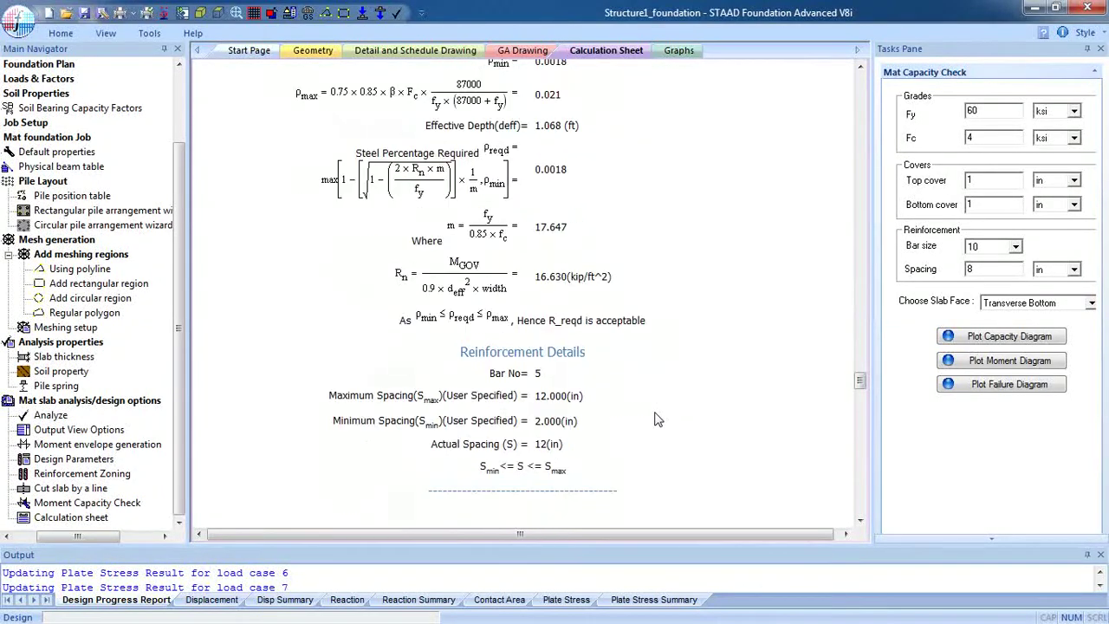
scroll(656, 419, down, 20)
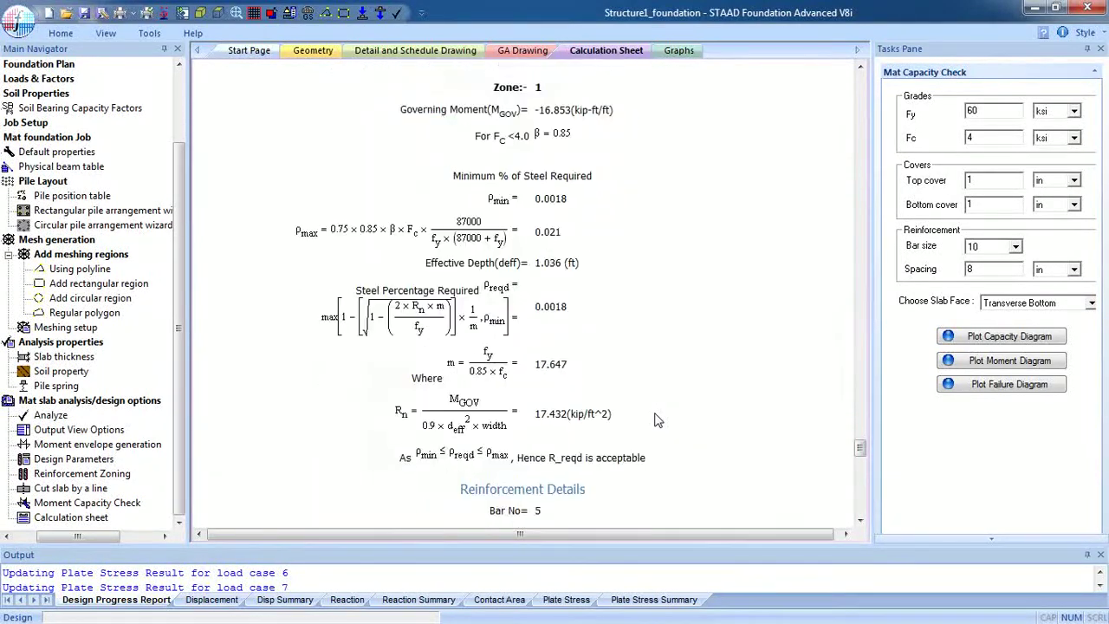
drag(863, 480, 873, 77)
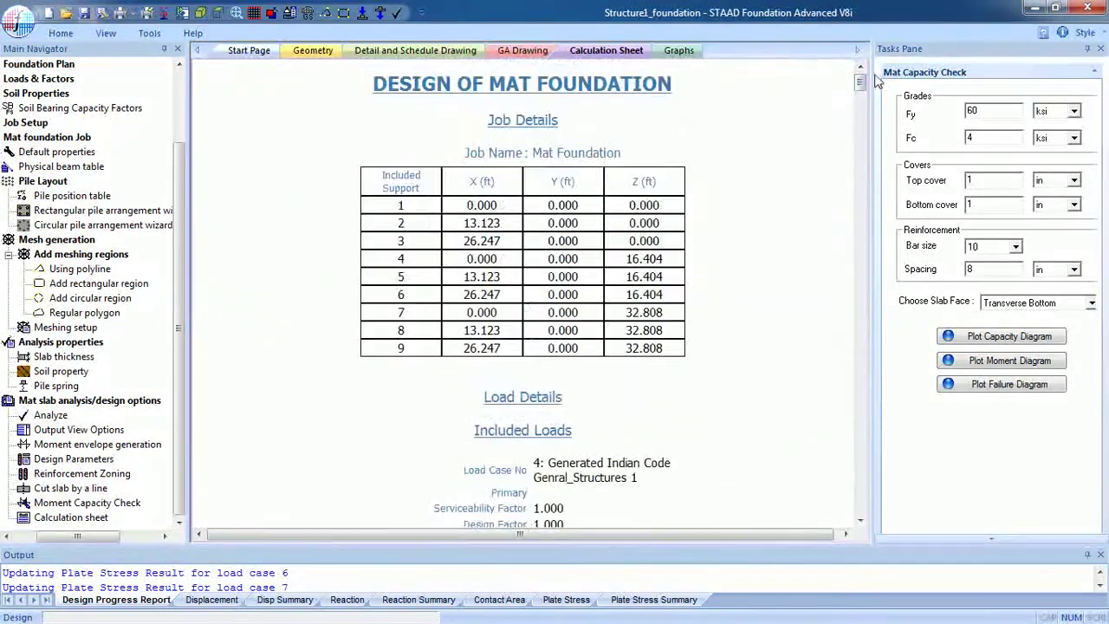
Return to the Geometry view and open the Moment envelope generation and Design Parameters settings.
click(82, 474)
click(84, 489)
click(88, 503)
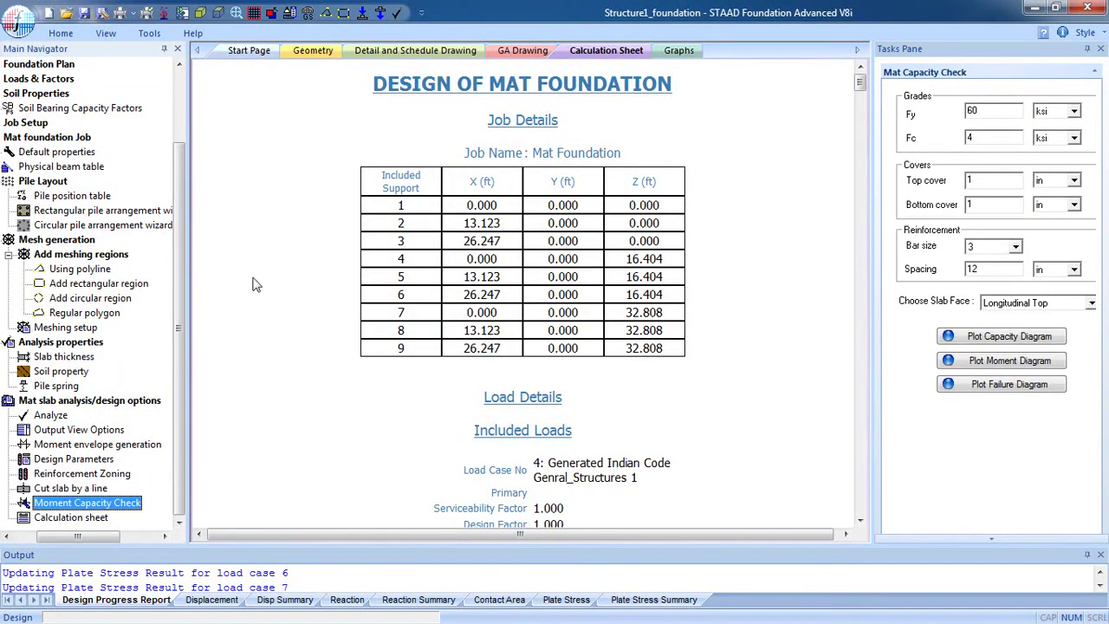
click(317, 49)
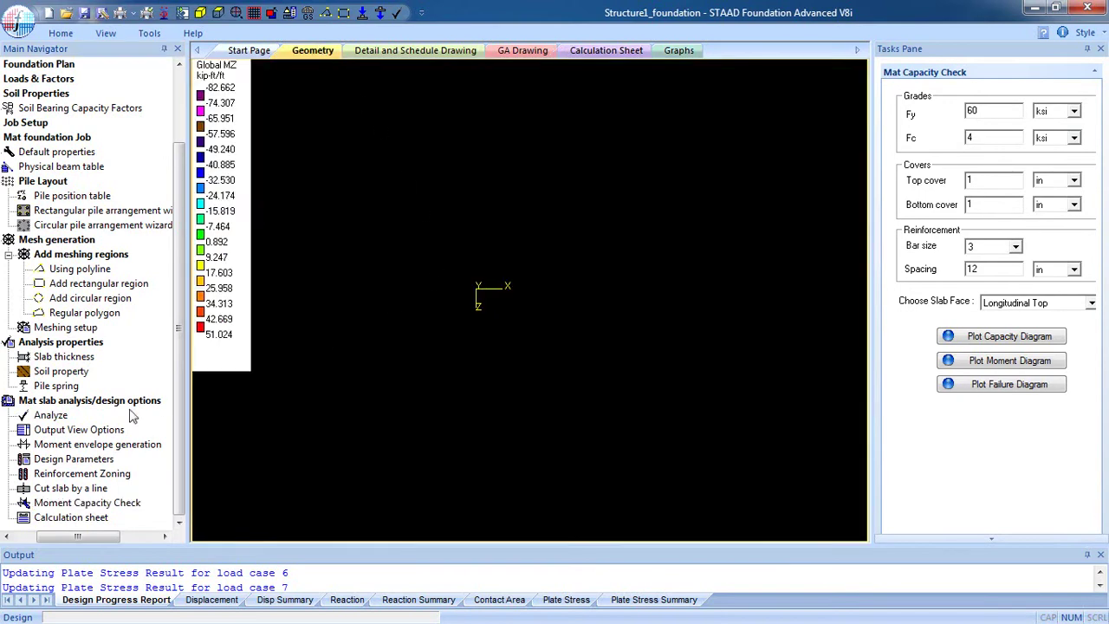
click(82, 505)
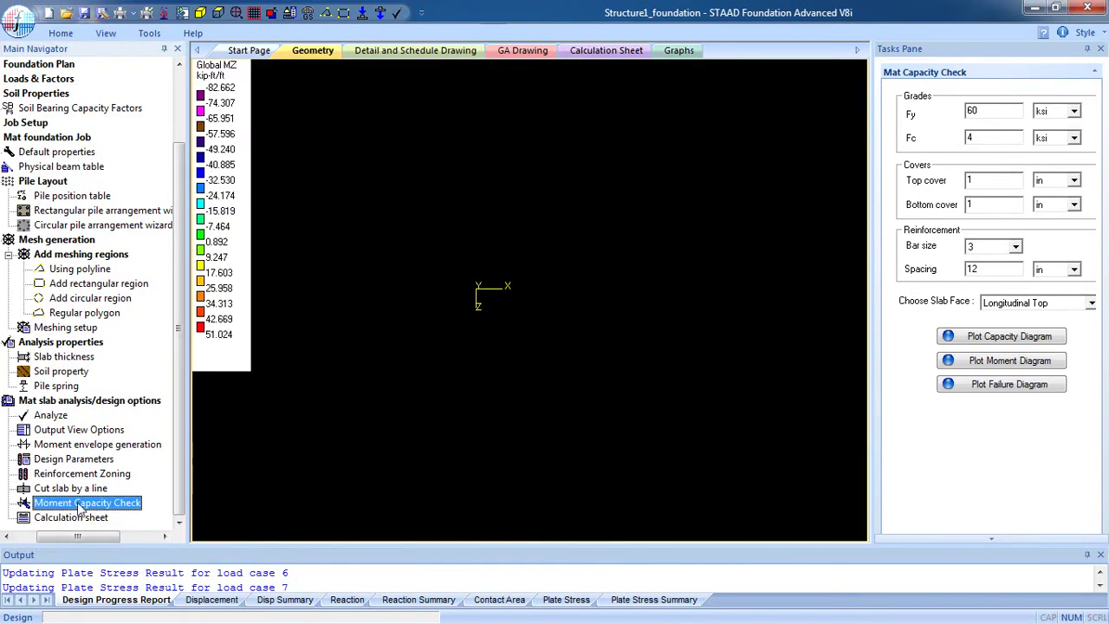
click(78, 430)
click(93, 445)
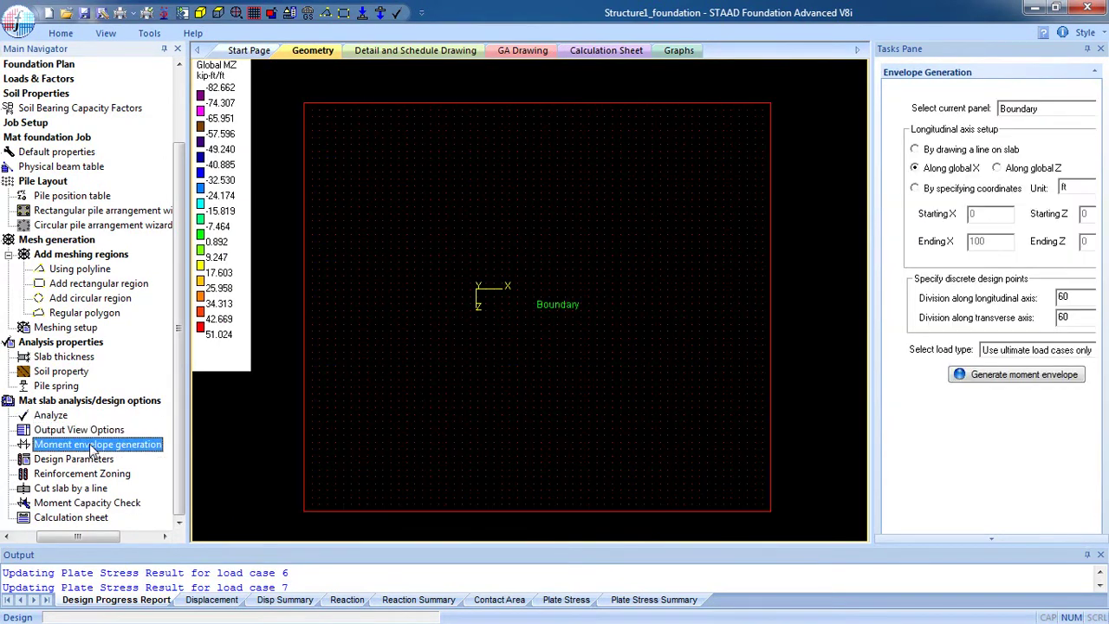
click(74, 459)
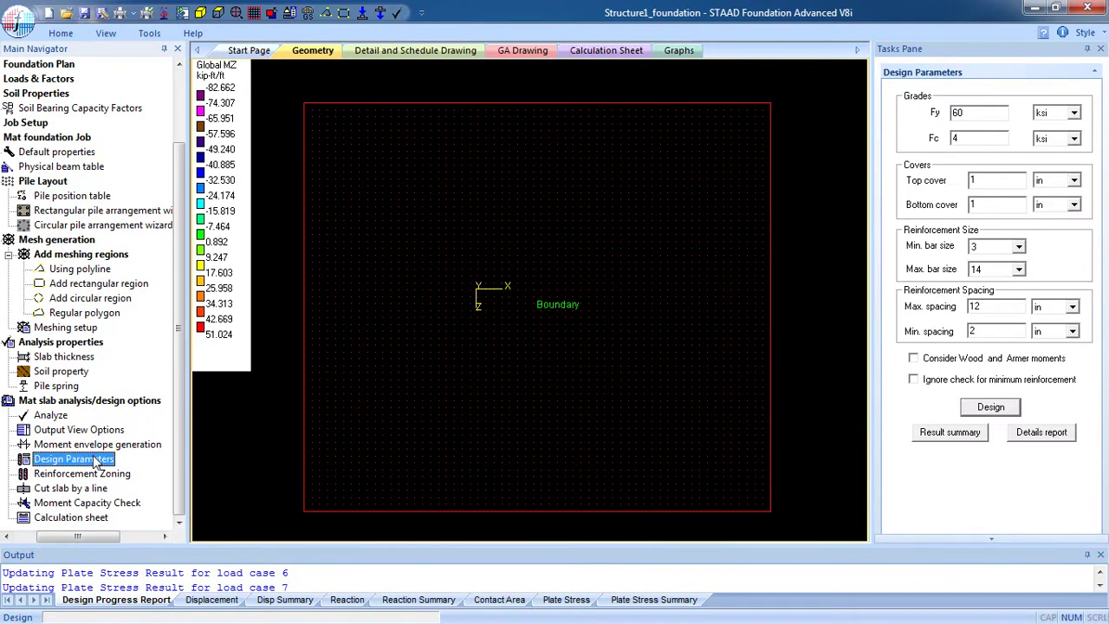